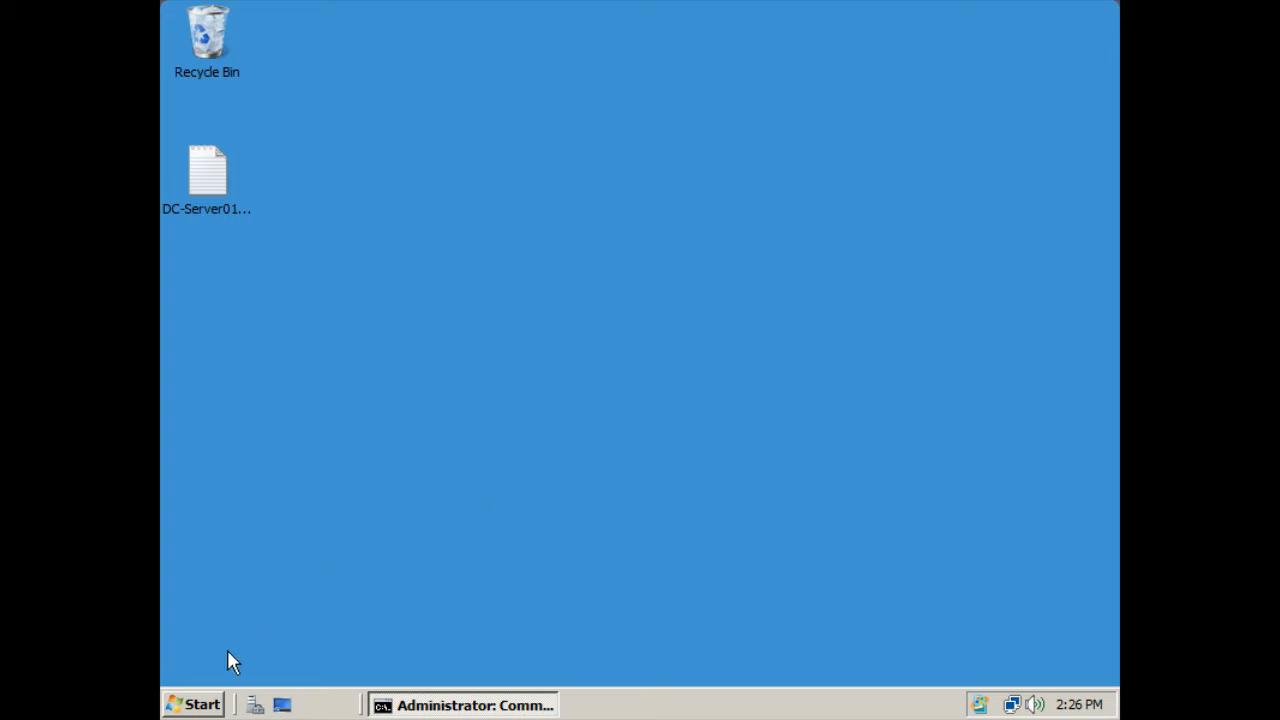
Open the Group Policy Management console and expand the contoso.com domain.
left_click(208, 702)
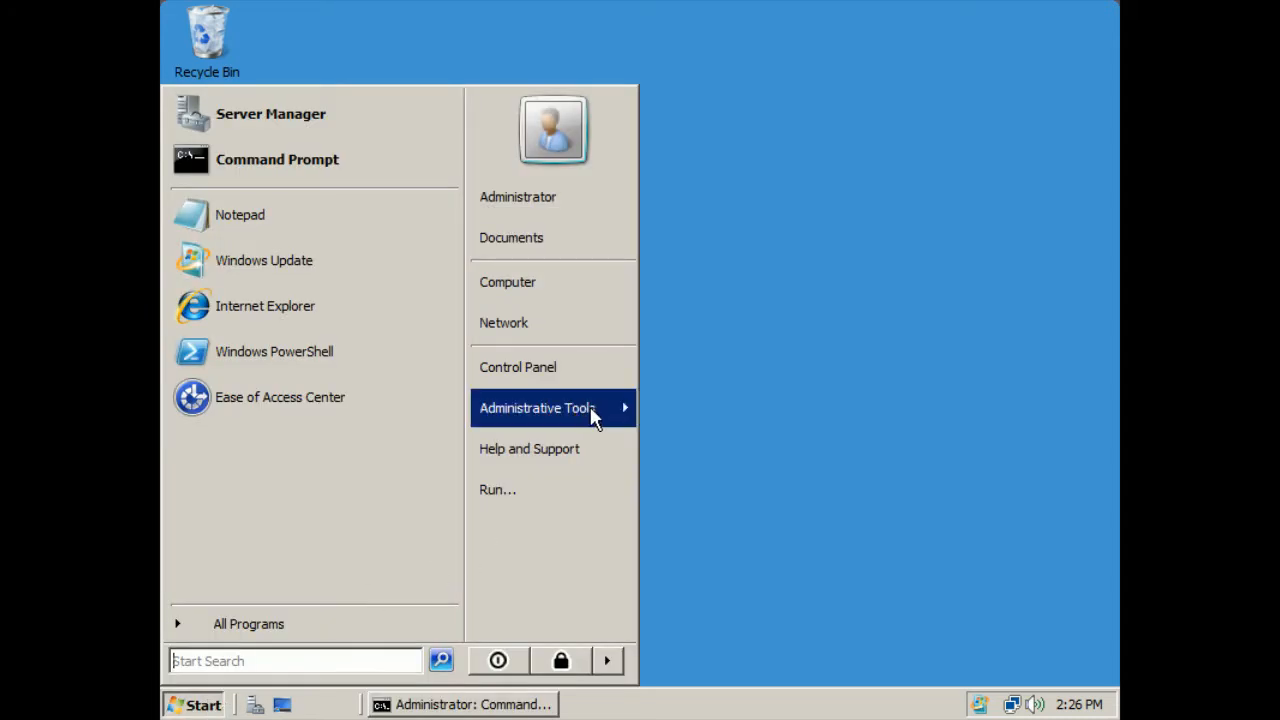
mouse_move(590, 409)
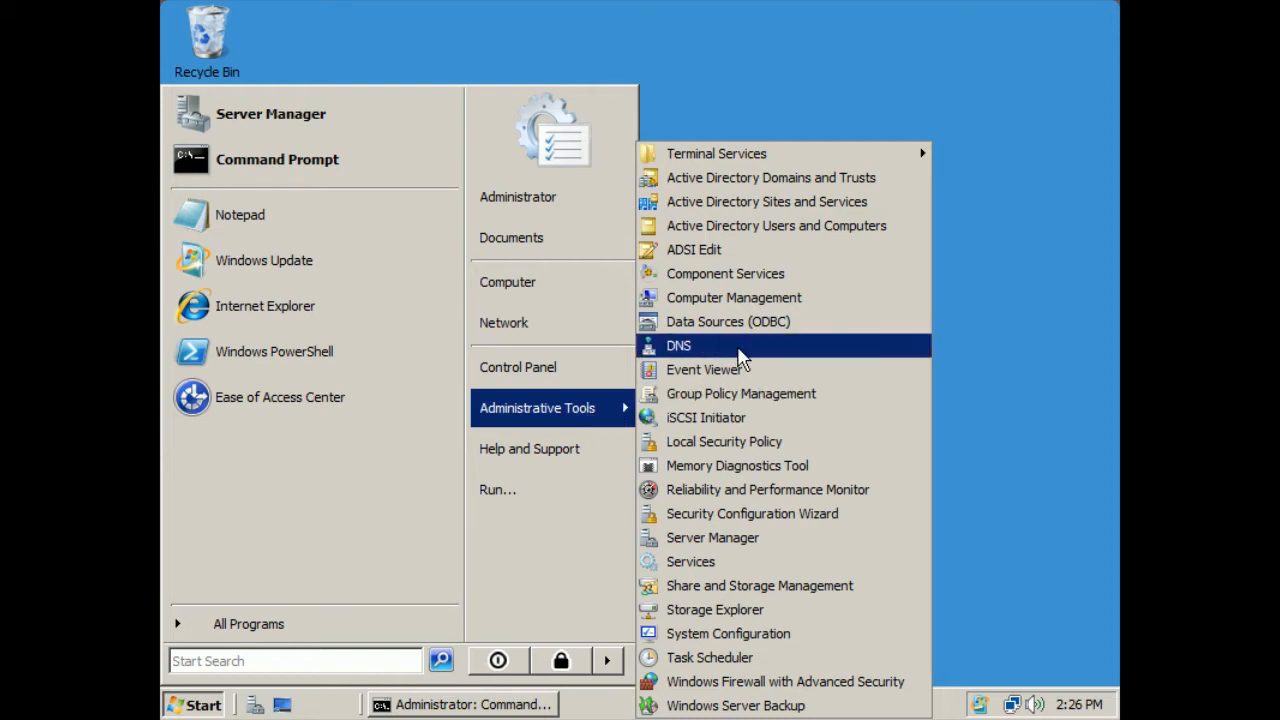
left_click(723, 390)
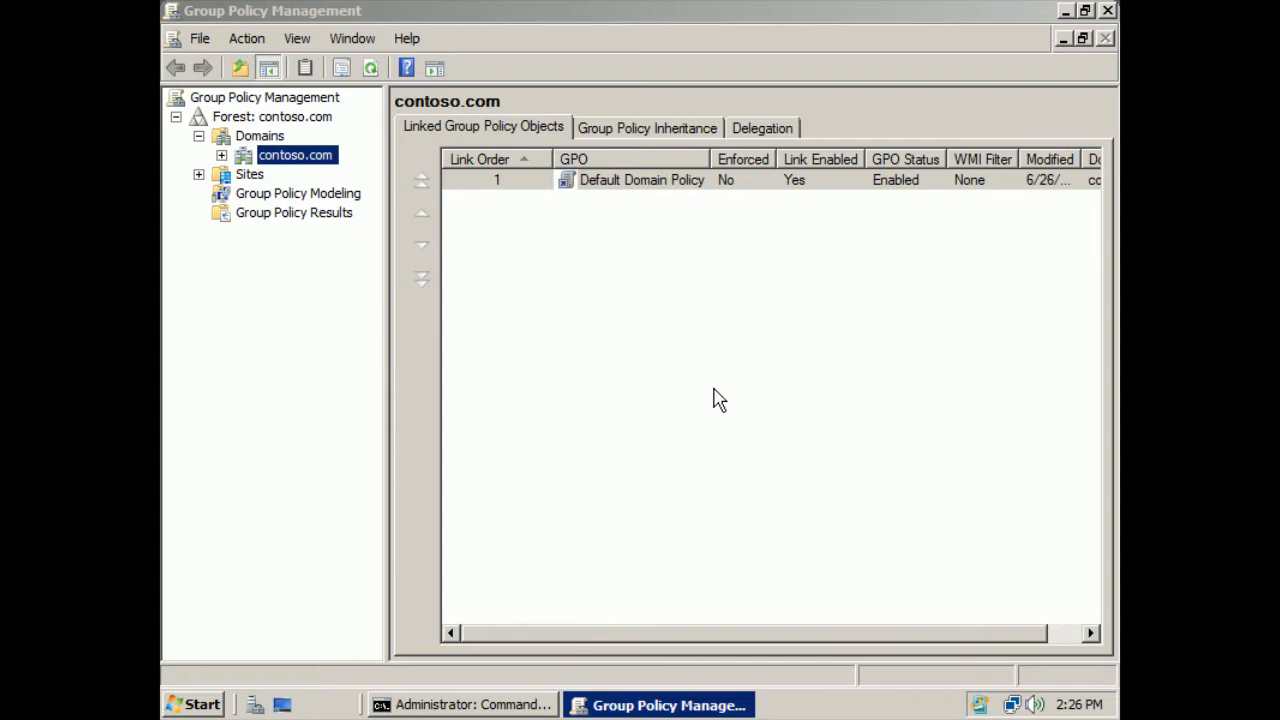
left_click(221, 156)
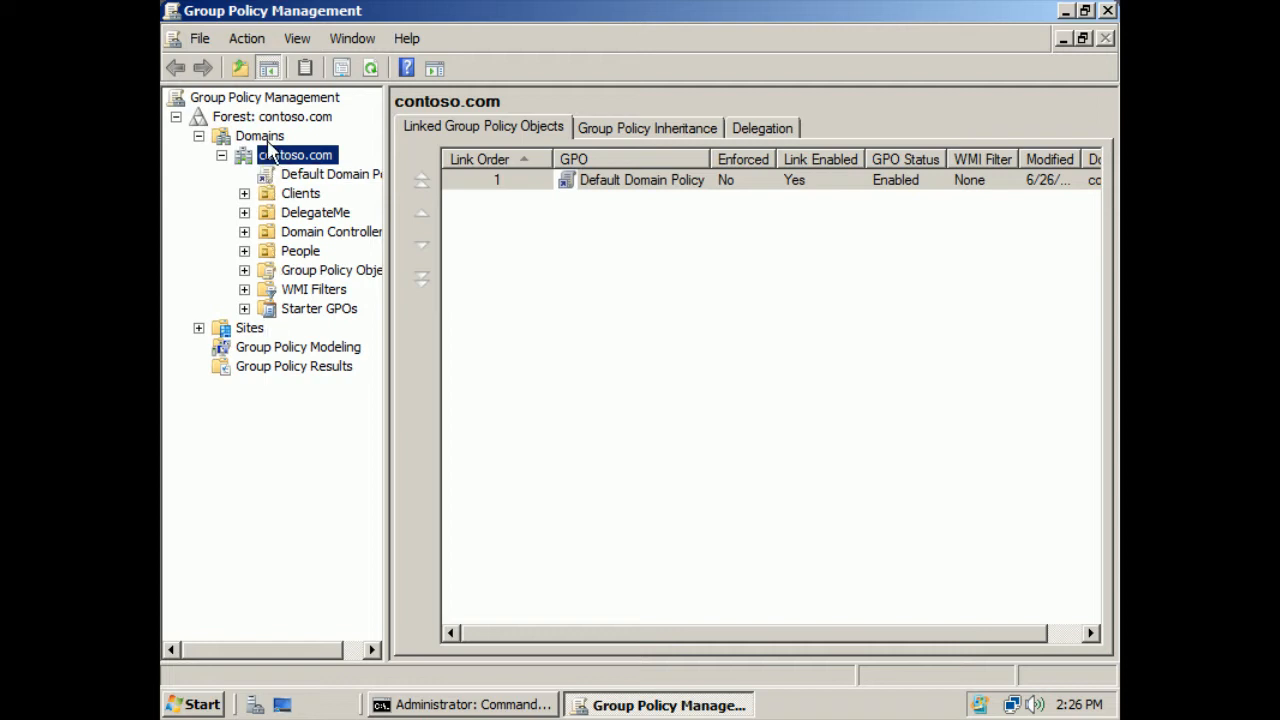
Open the Default Domain Policy linked to contoso.com for editing.
left_click(675, 181)
key("F2")
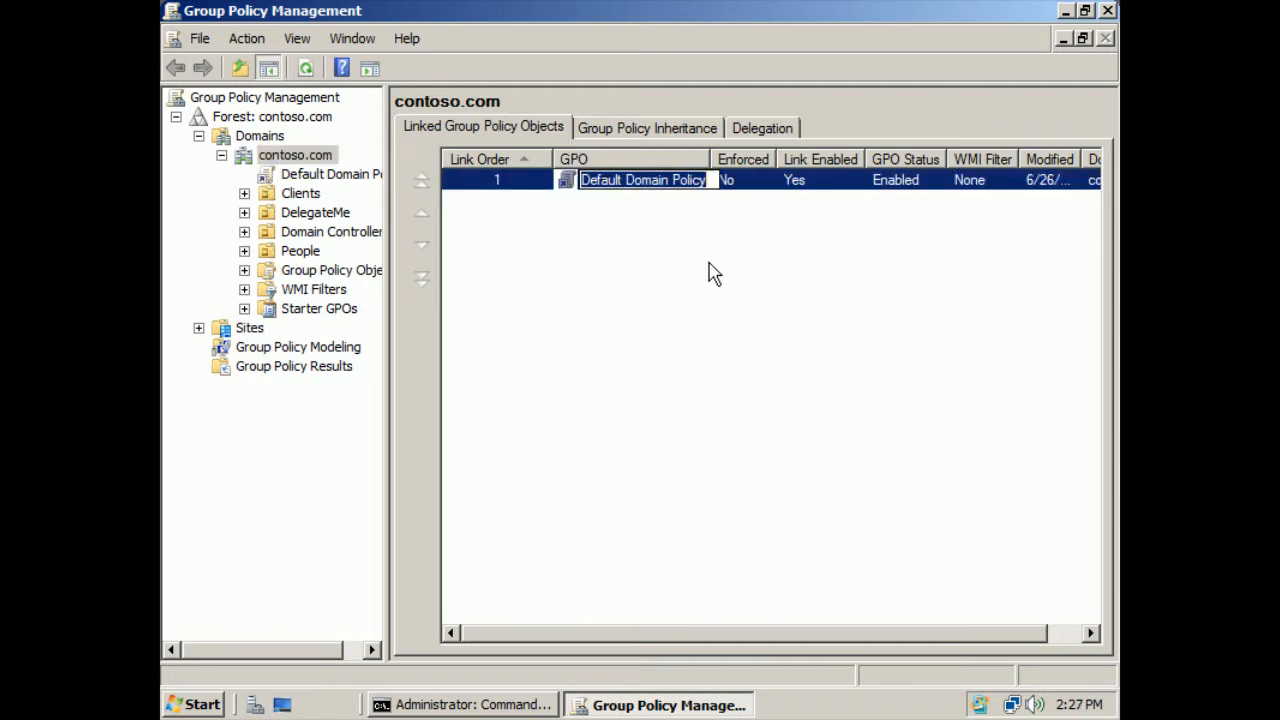
left_click(779, 188)
right_click(779, 188)
left_click(806, 191)
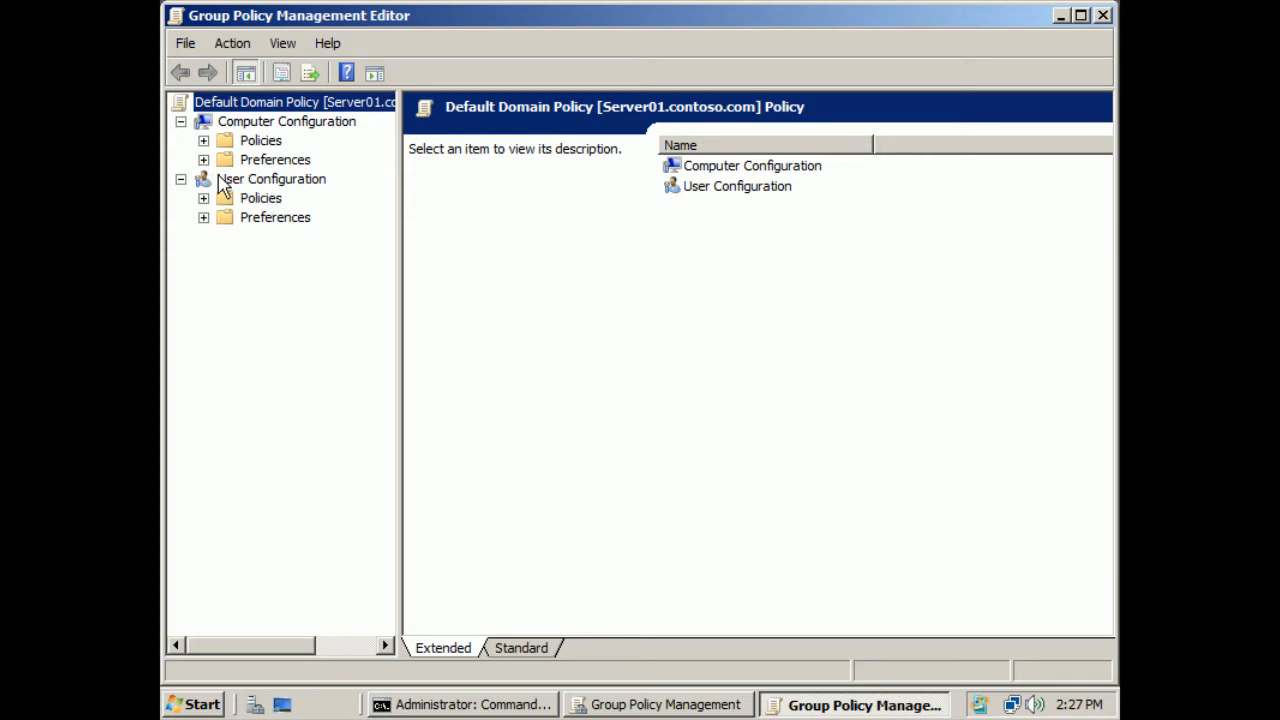
Expand the policy tree through User Configuration and Policies, and open Administrative Templates.
left_click(285, 186)
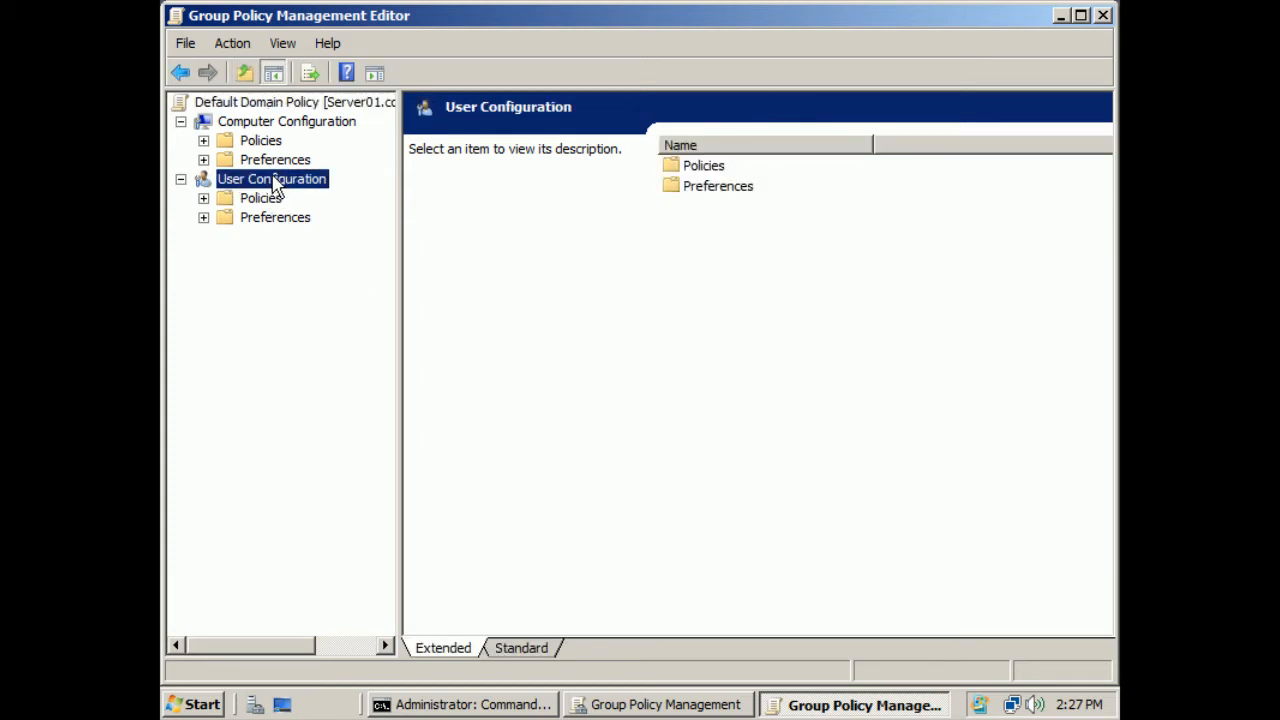
left_click(203, 198)
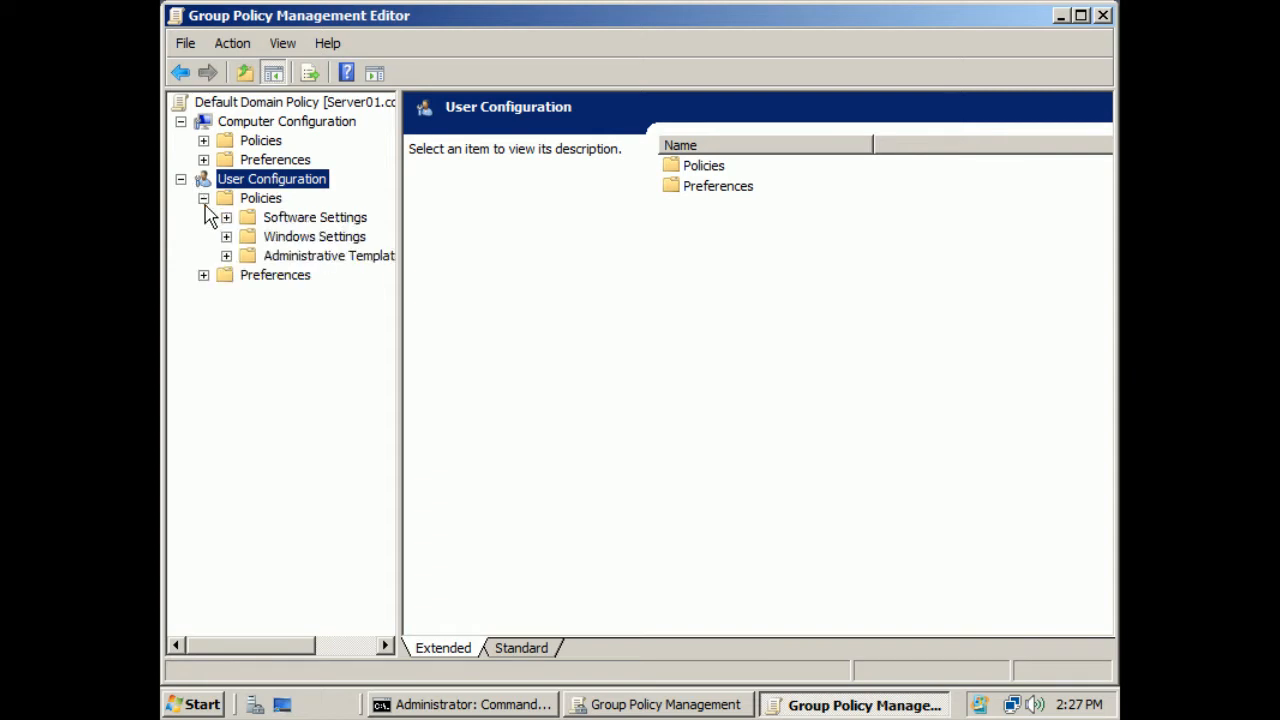
left_click(275, 256)
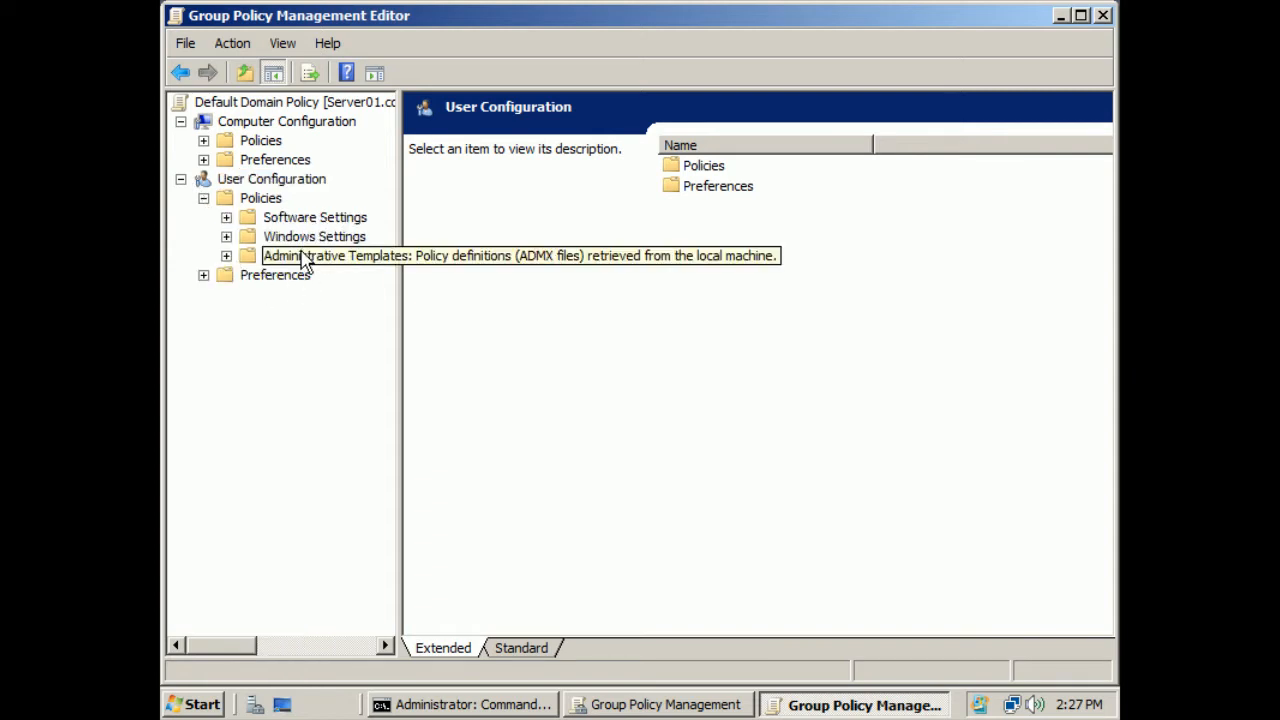
left_click(227, 256)
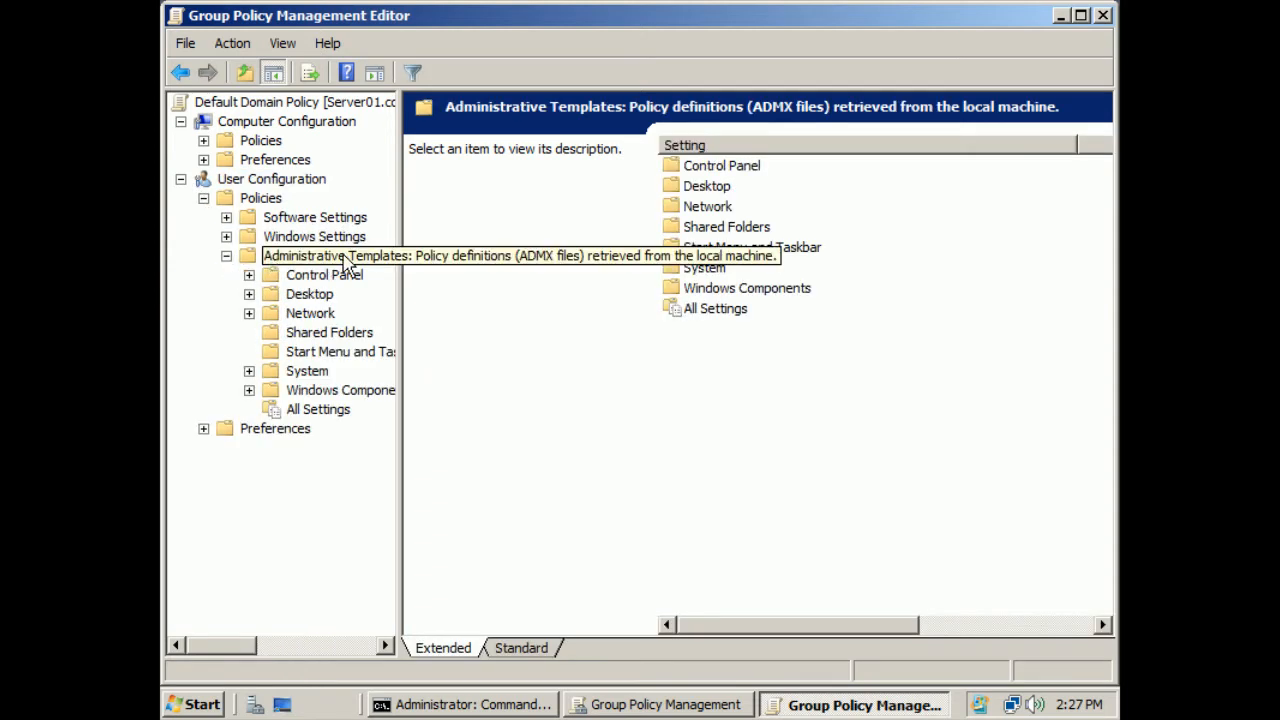
Look through the Control Panel, Desktop and Network subfolders of the user Administrative Templates.
left_click(249, 275)
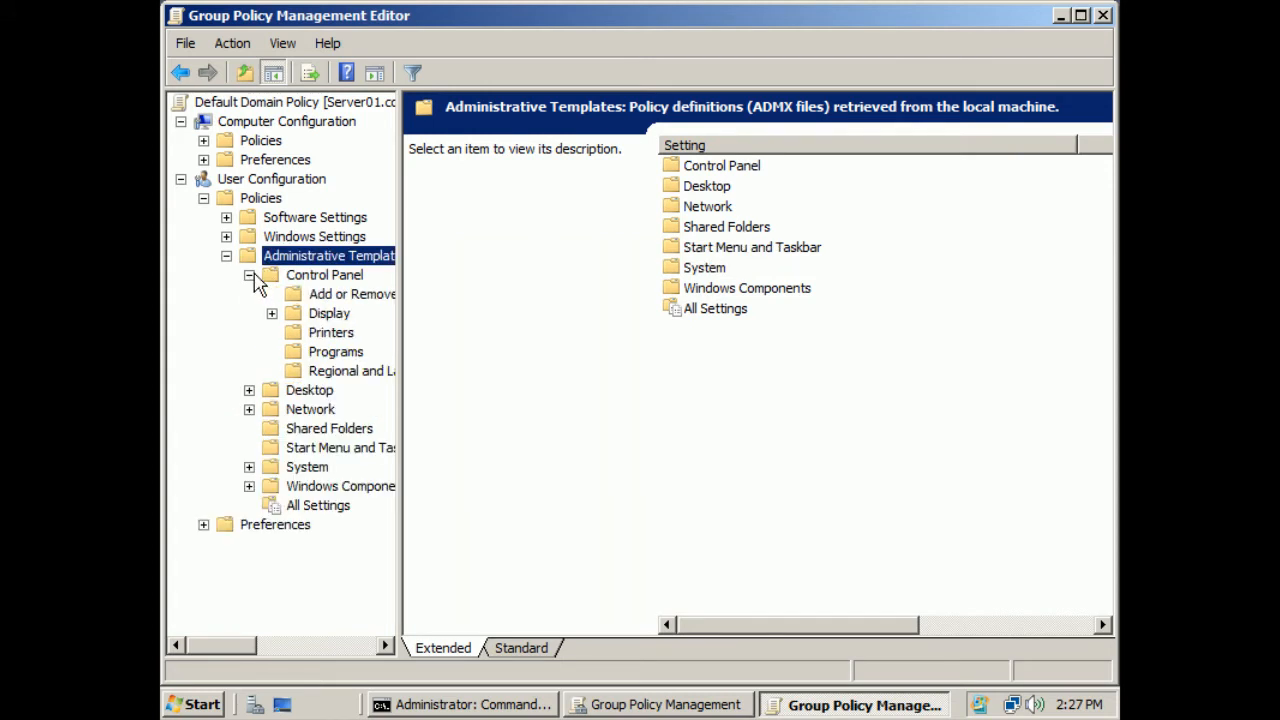
left_click(249, 390)
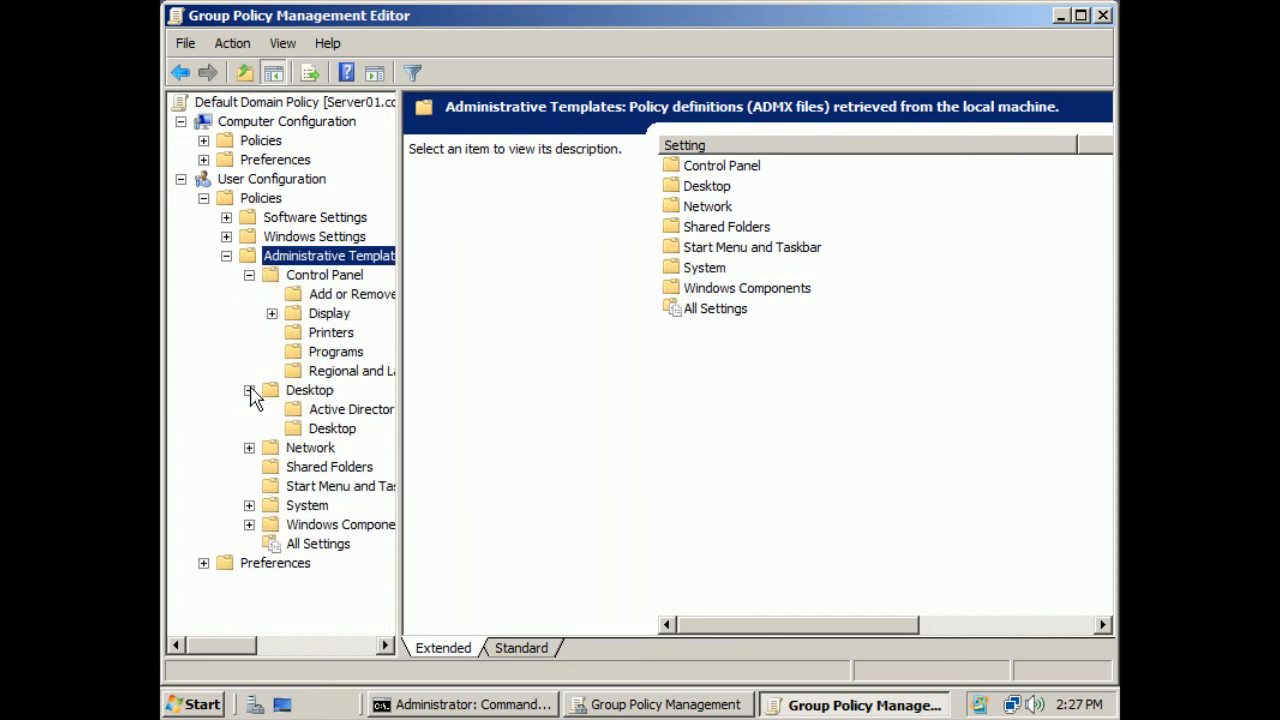
left_click(249, 448)
left_click(250, 391)
left_click(250, 410)
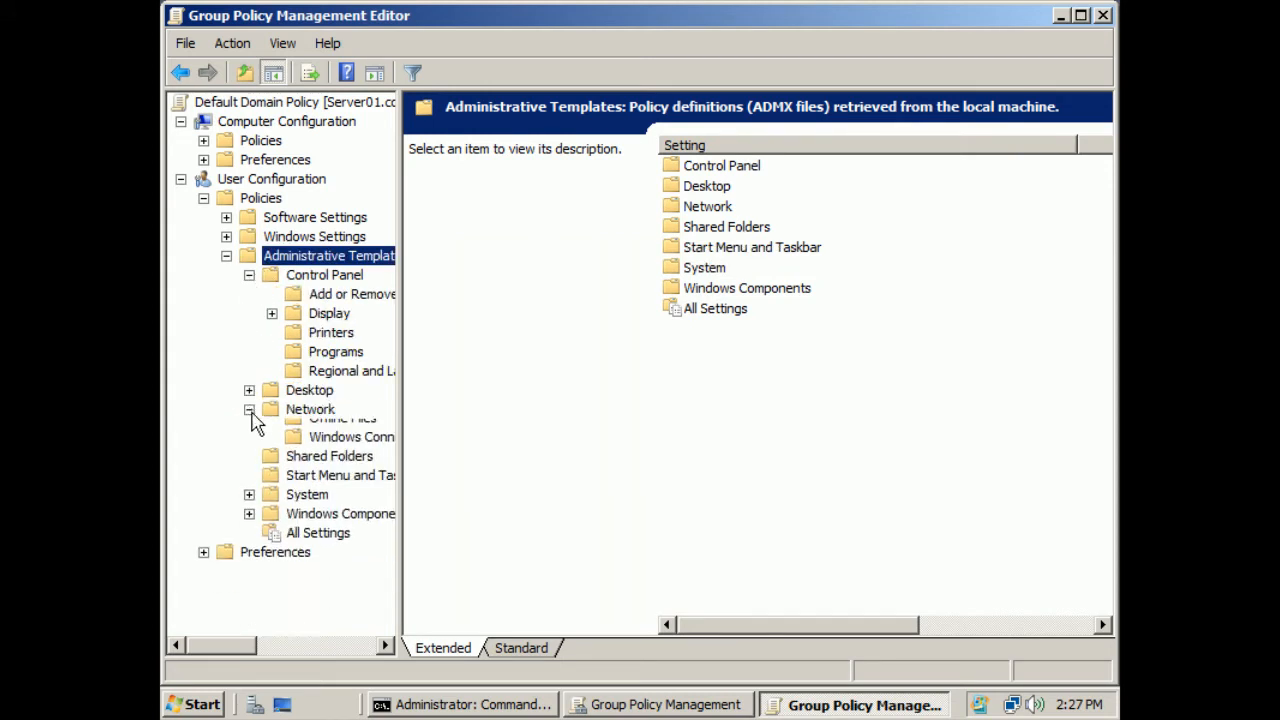
left_click(251, 276)
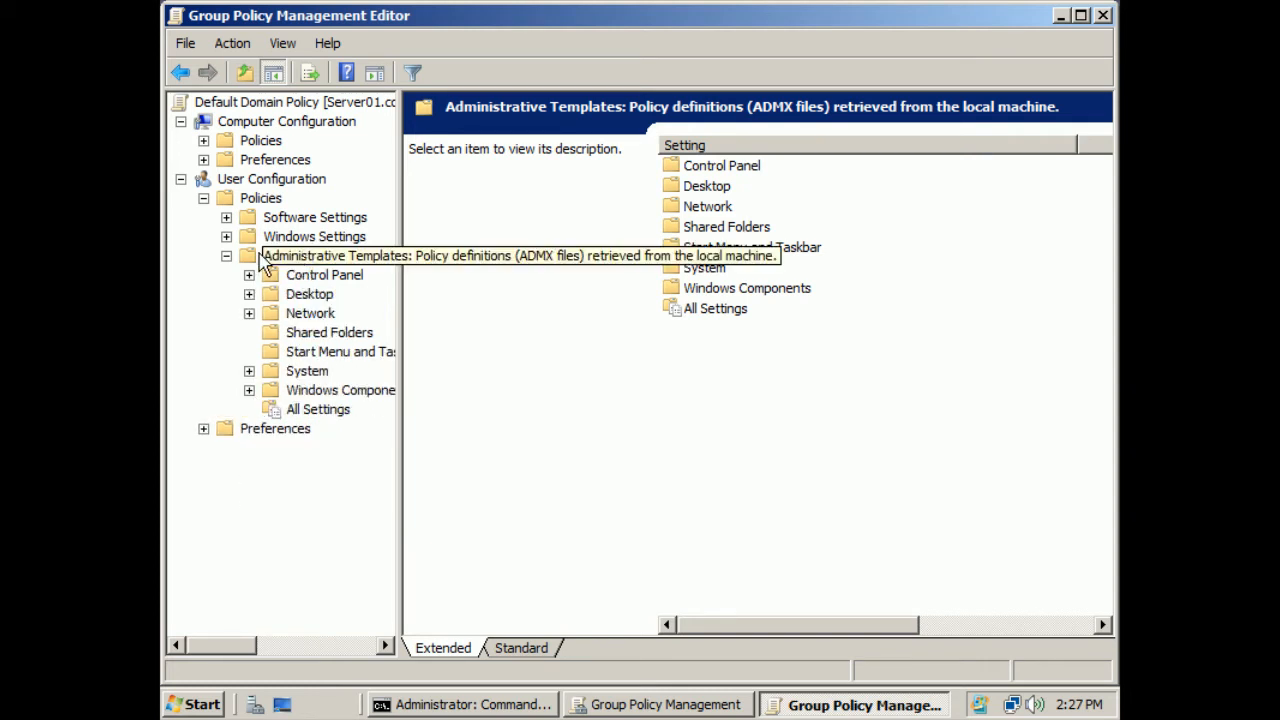
Filter the user Administrative Templates by the exact keyword "screen saver" within setting titles, explain text and comments.
right_click(260, 256)
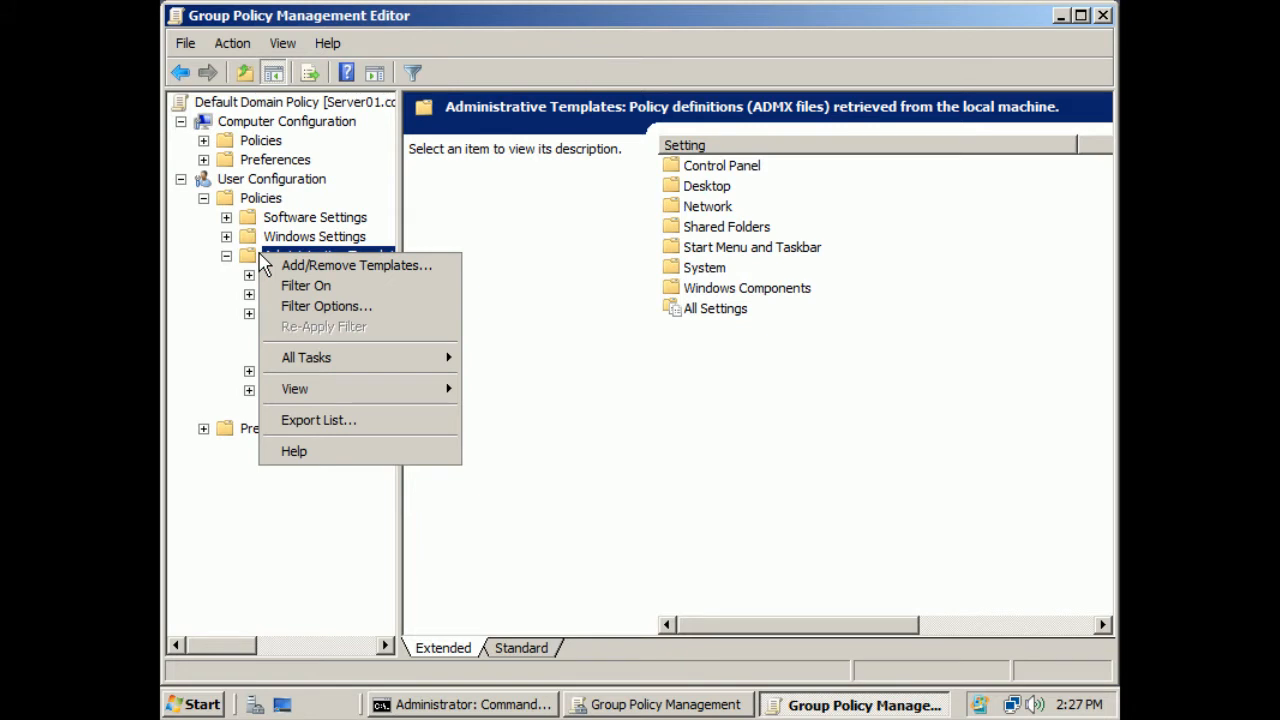
left_click(331, 308)
left_click(403, 275)
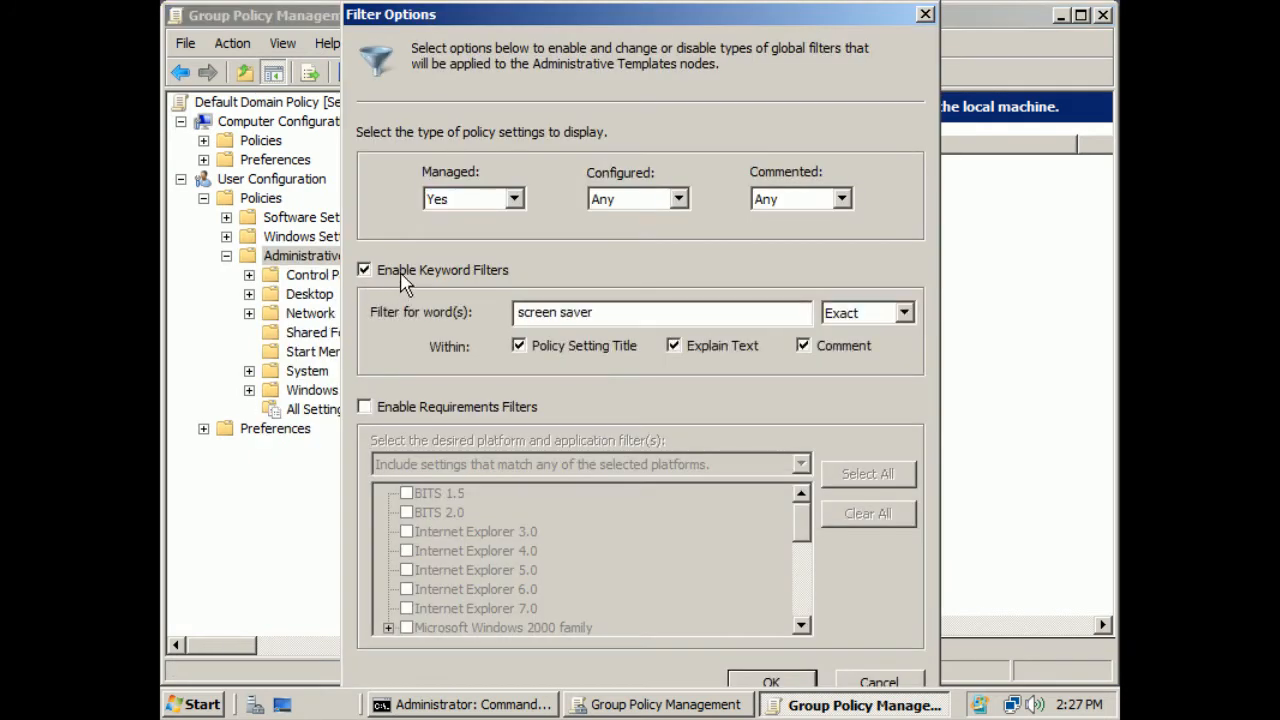
left_click_drag(640, 312, 523, 318)
left_click(640, 316)
left_click_drag(755, 14, 756, 0)
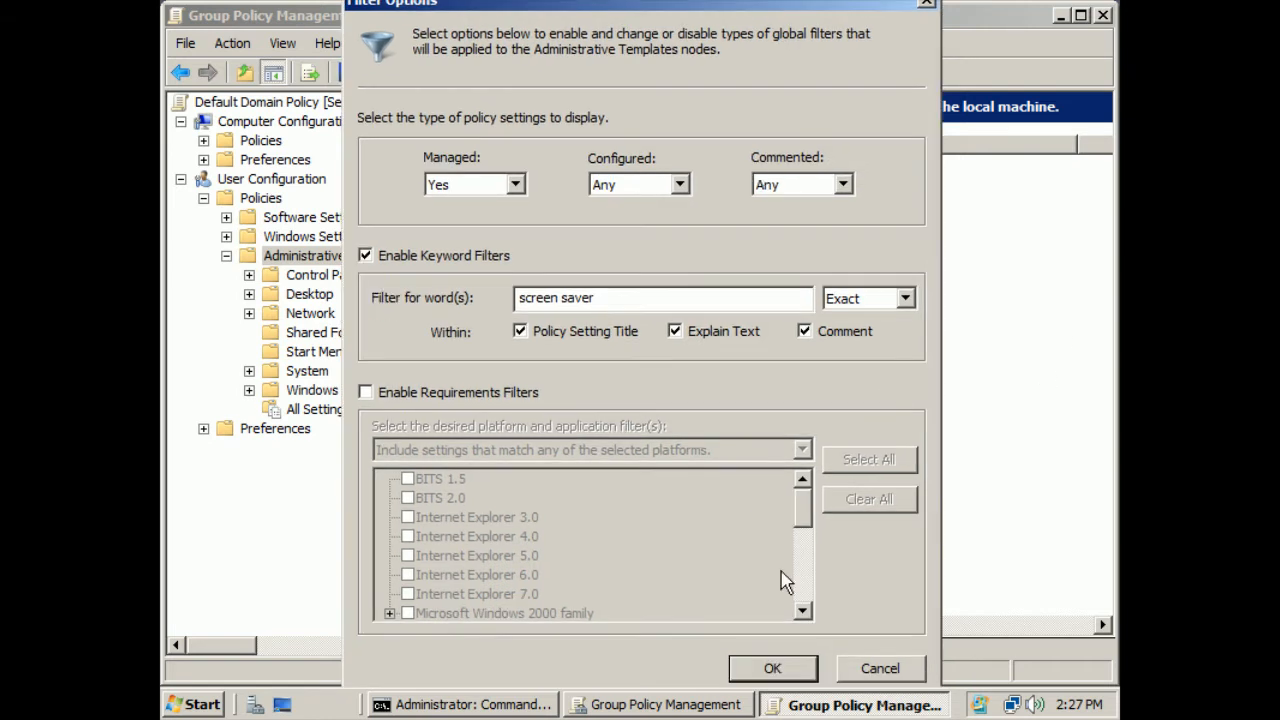
left_click(773, 668)
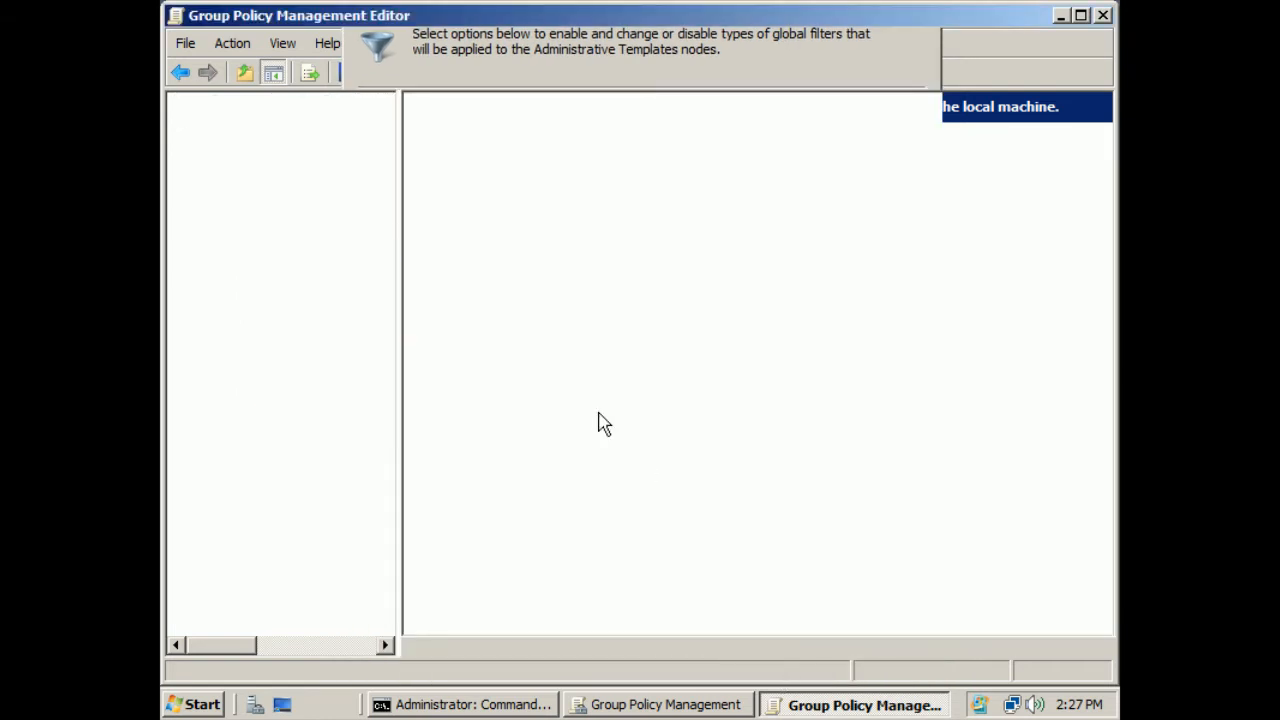
Open the filtered Display settings under Control Panel and read the description of the Screen Saver timeout policy.
left_click(249, 274)
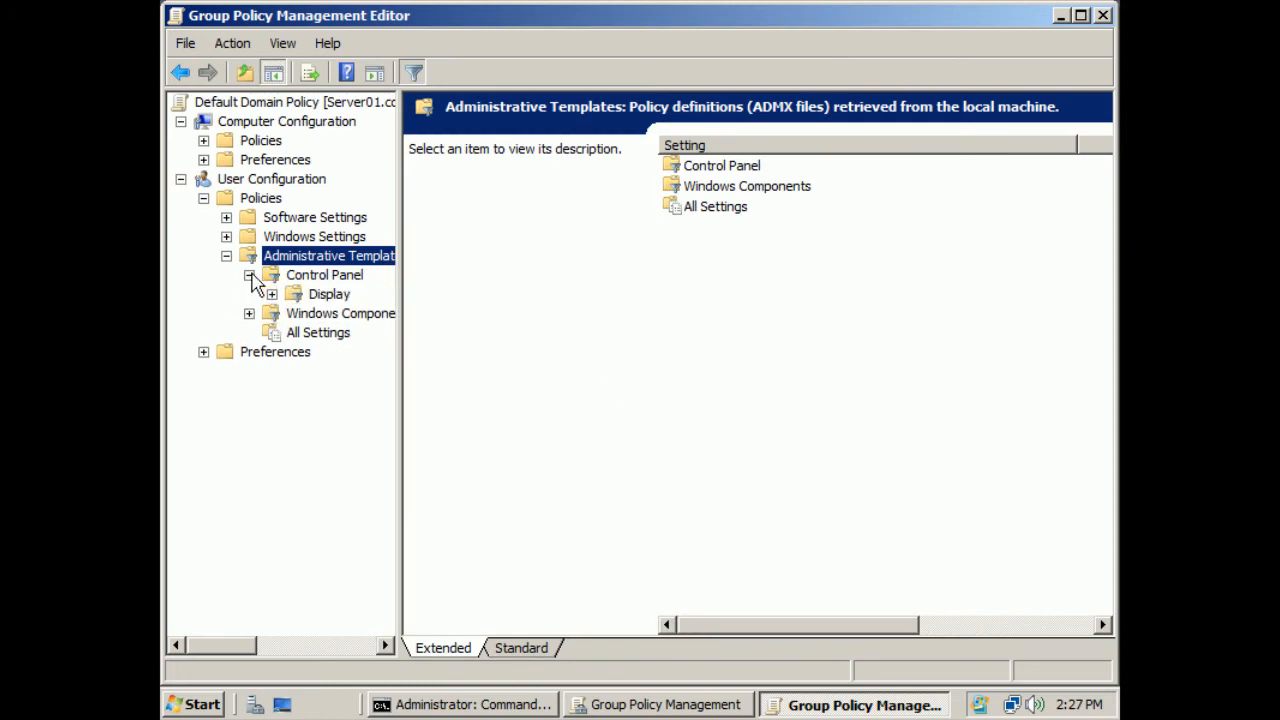
left_click(250, 313)
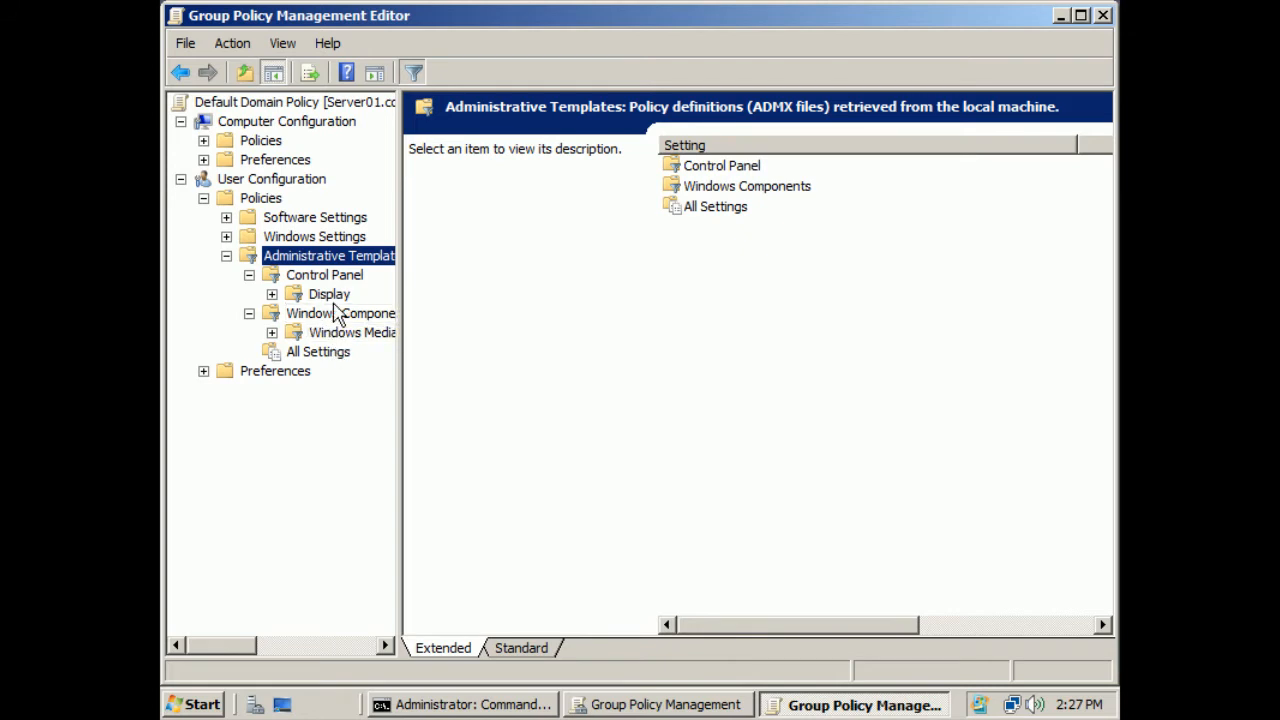
left_click(272, 294)
left_click(327, 298)
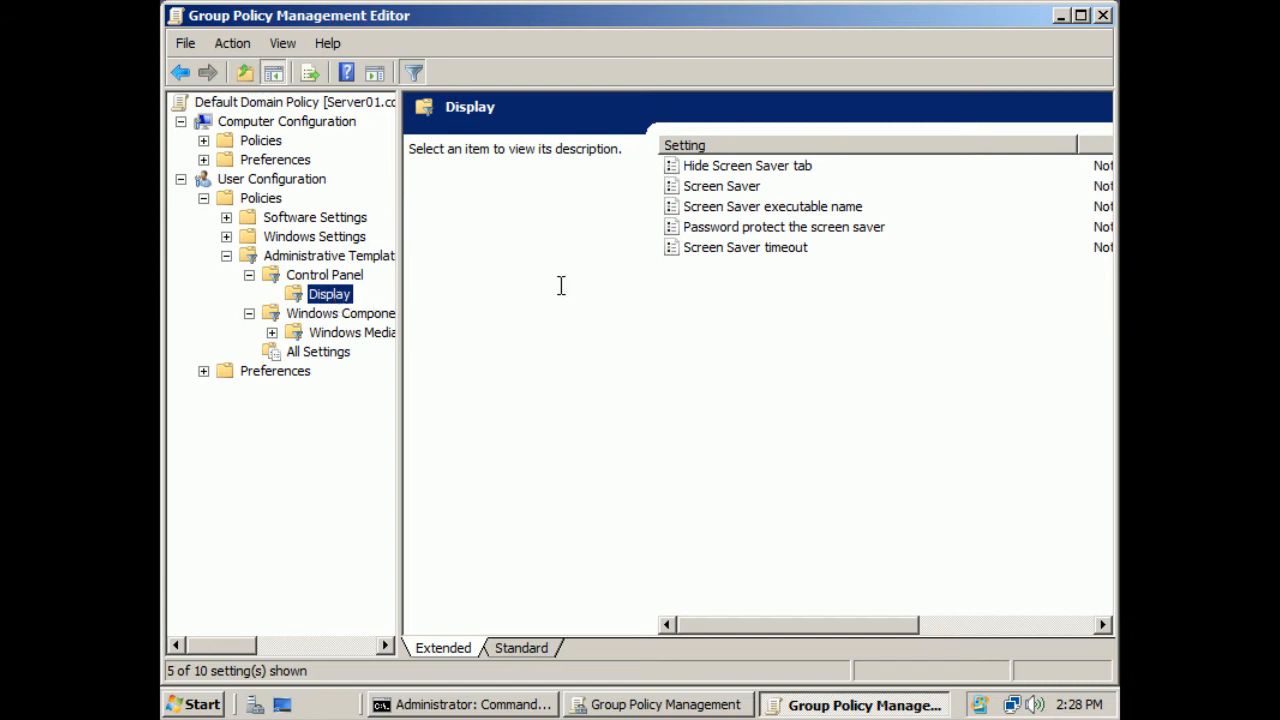
left_click(768, 250)
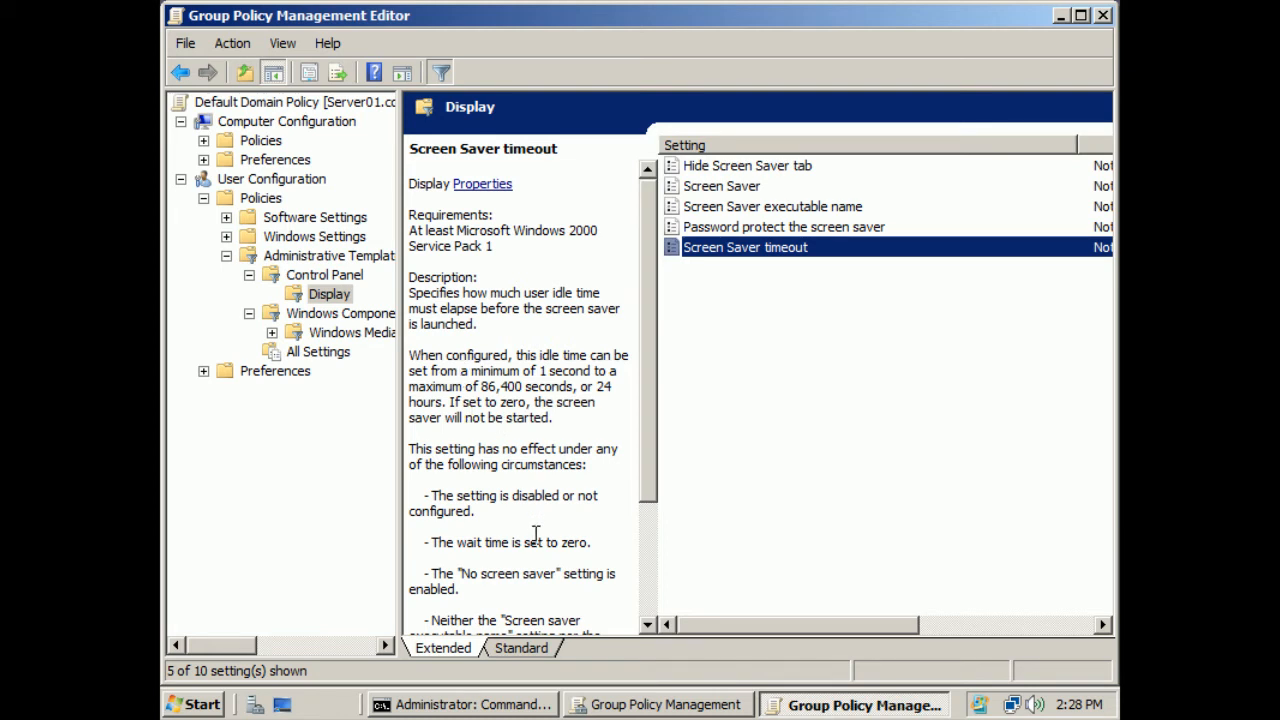
left_click_drag(650, 490, 632, 595)
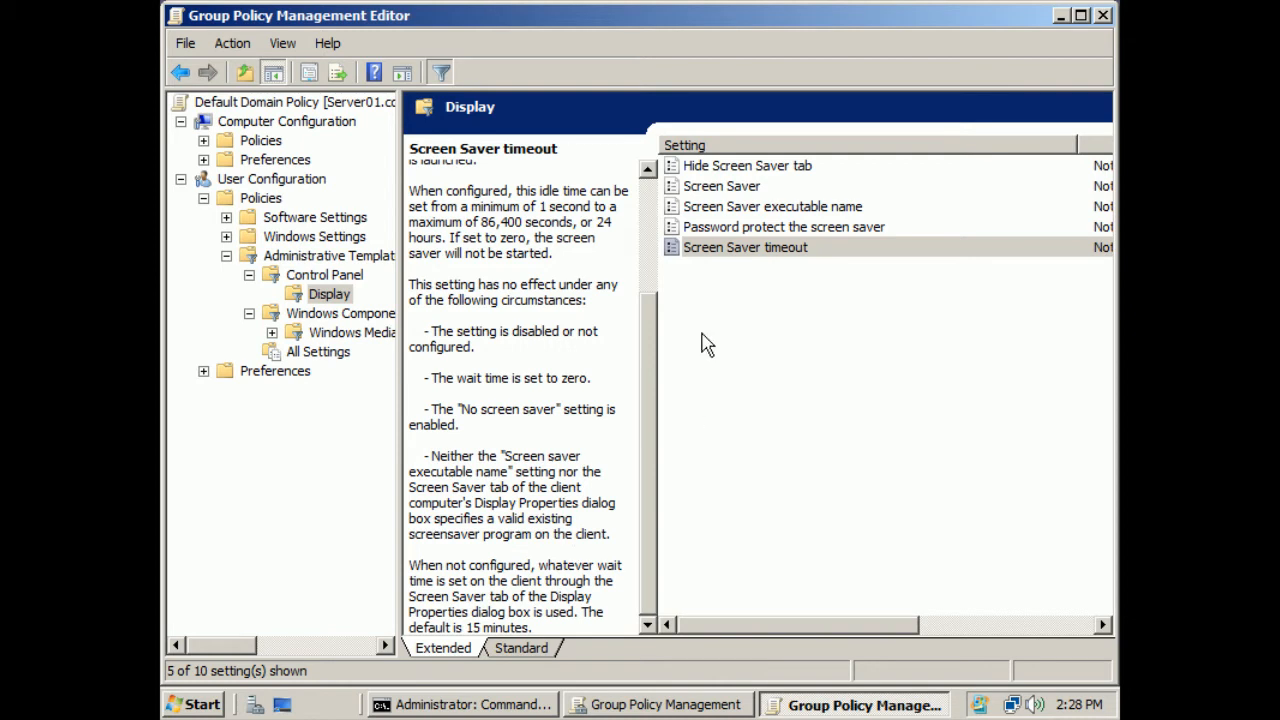
Enable the Screen Saver timeout policy, set its wait time in seconds and apply the change.
double_click(733, 248)
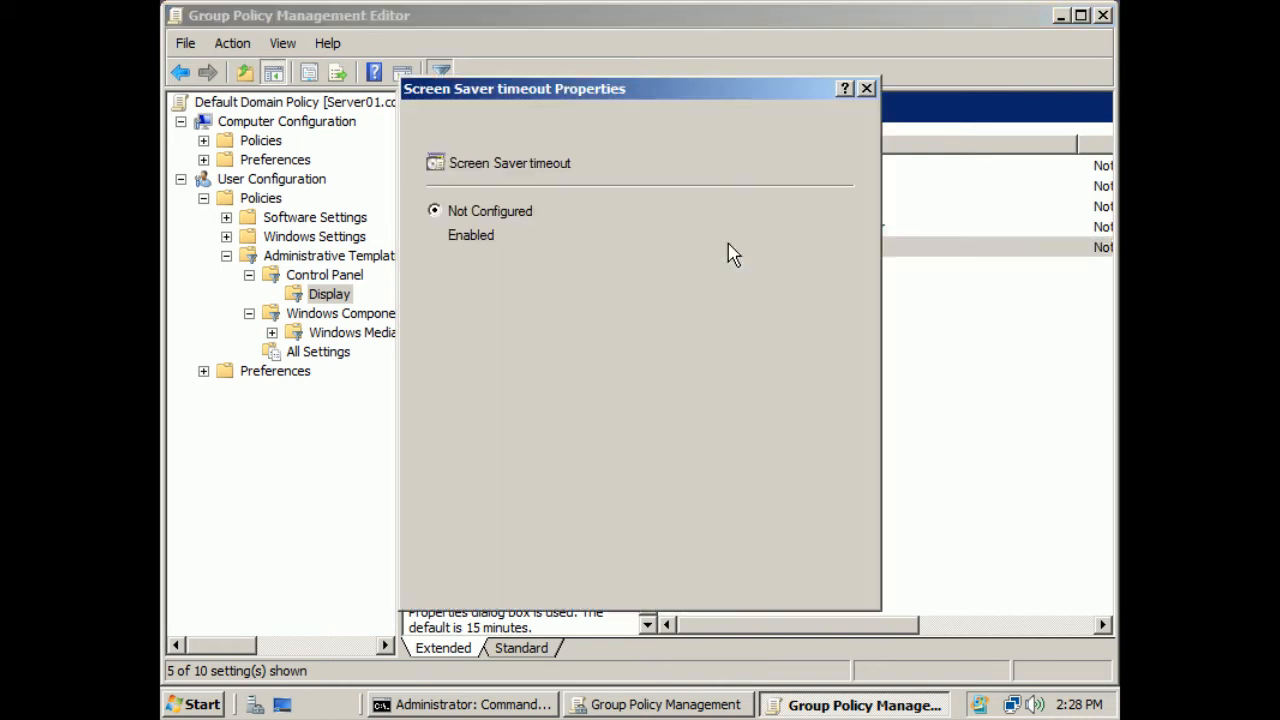
left_click(466, 243)
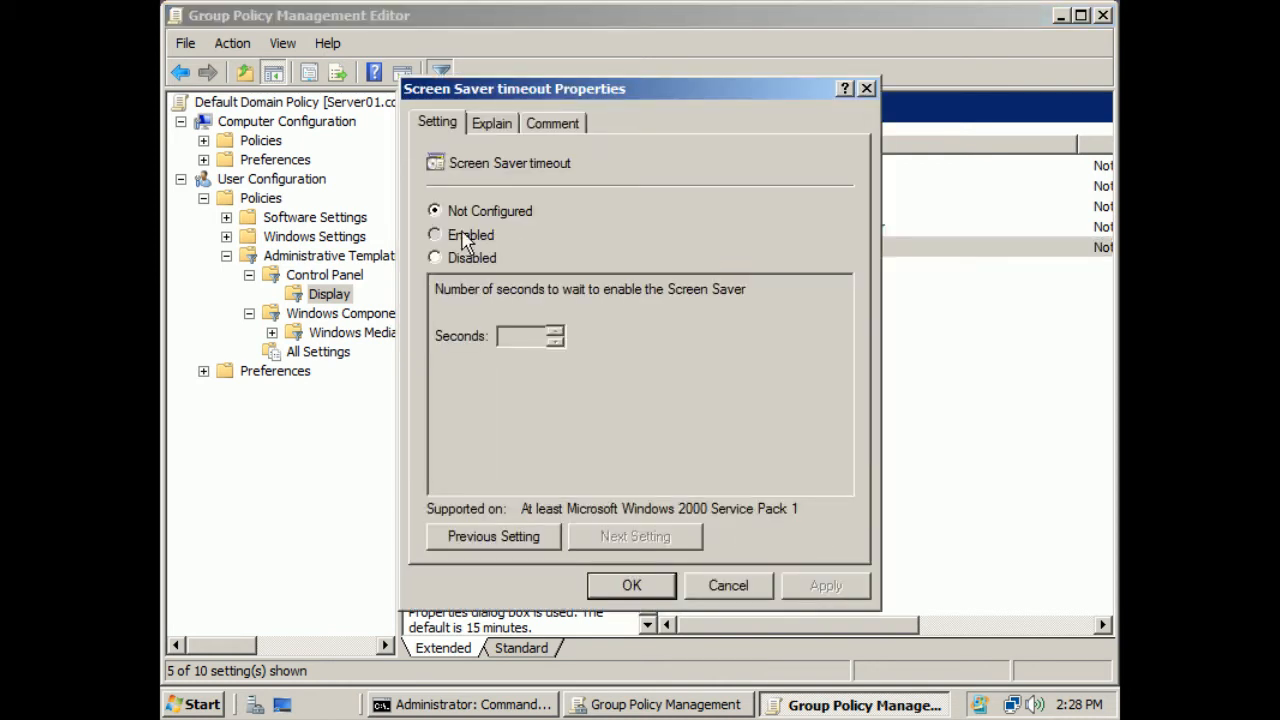
left_click_drag(525, 334, 484, 331)
type("5")
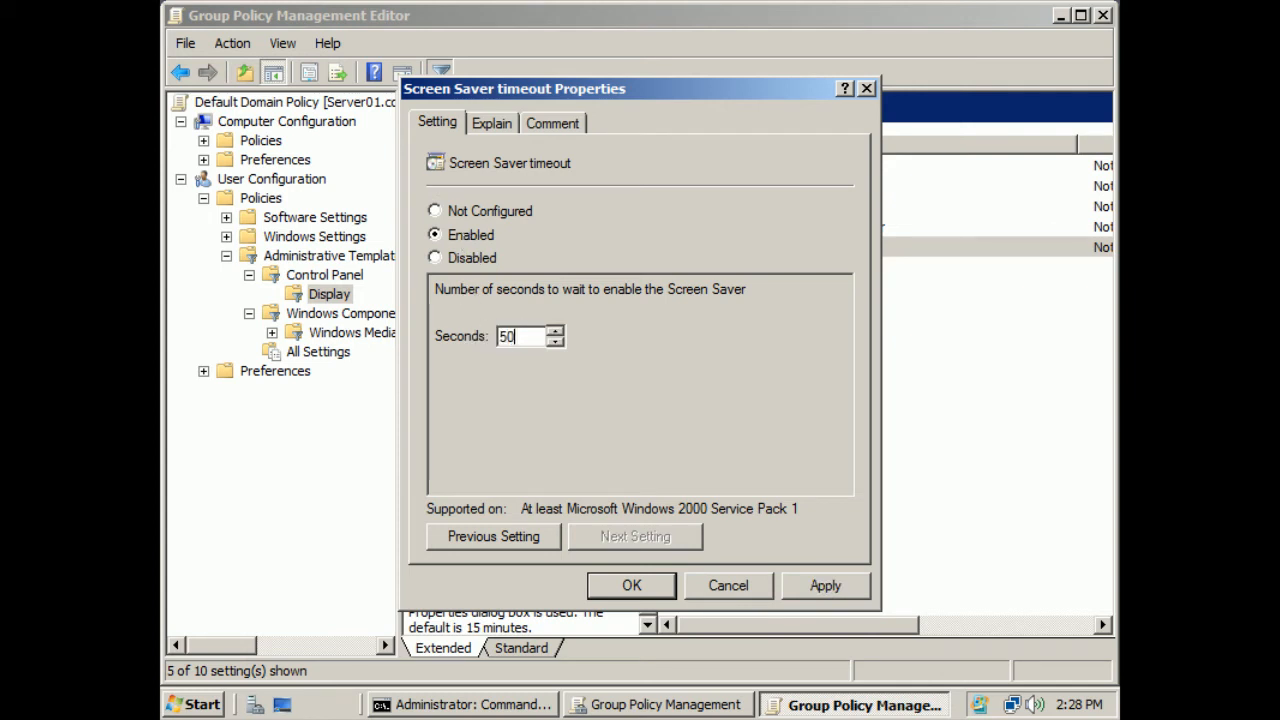
type("0")
left_click_drag(531, 334, 485, 334)
type("9")
left_click(823, 588)
left_click(631, 586)
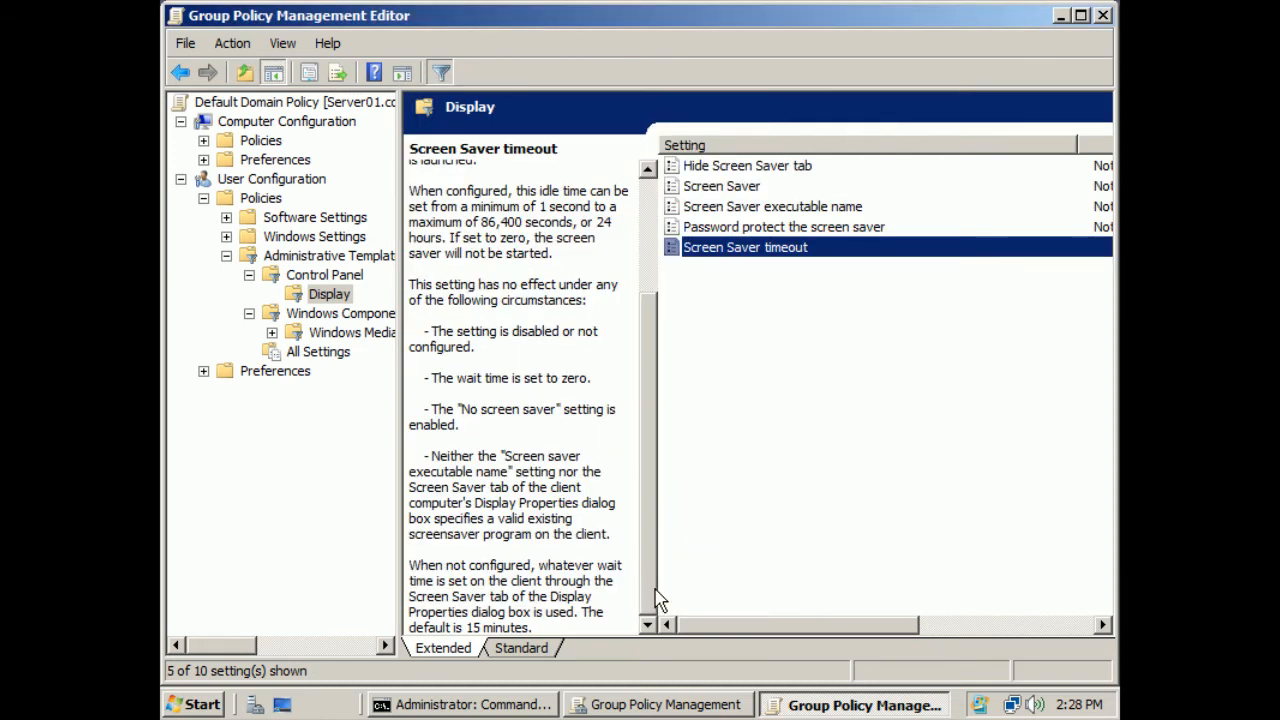
Review the Password protect, executable name and Screen Saver policies, and inspect the Screen Saver properties without changing them.
left_click_drag(810, 627, 713, 625)
left_click(737, 227)
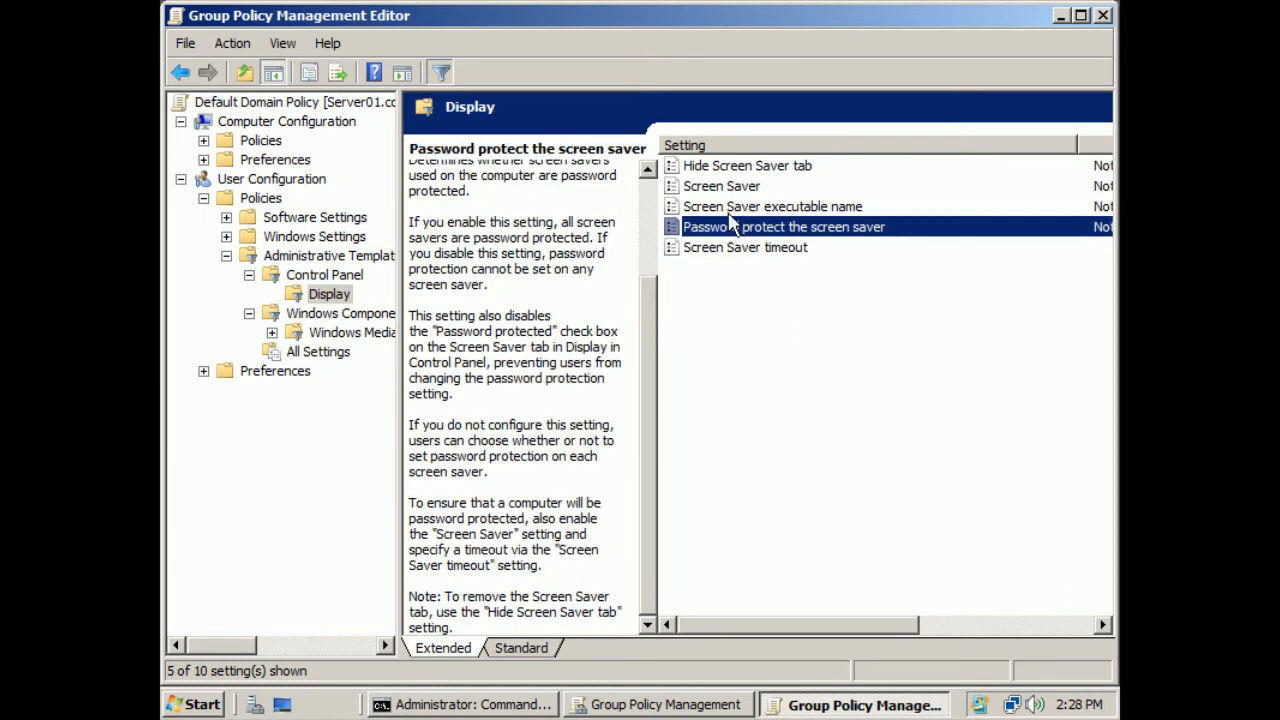
left_click(731, 210)
left_click(726, 192)
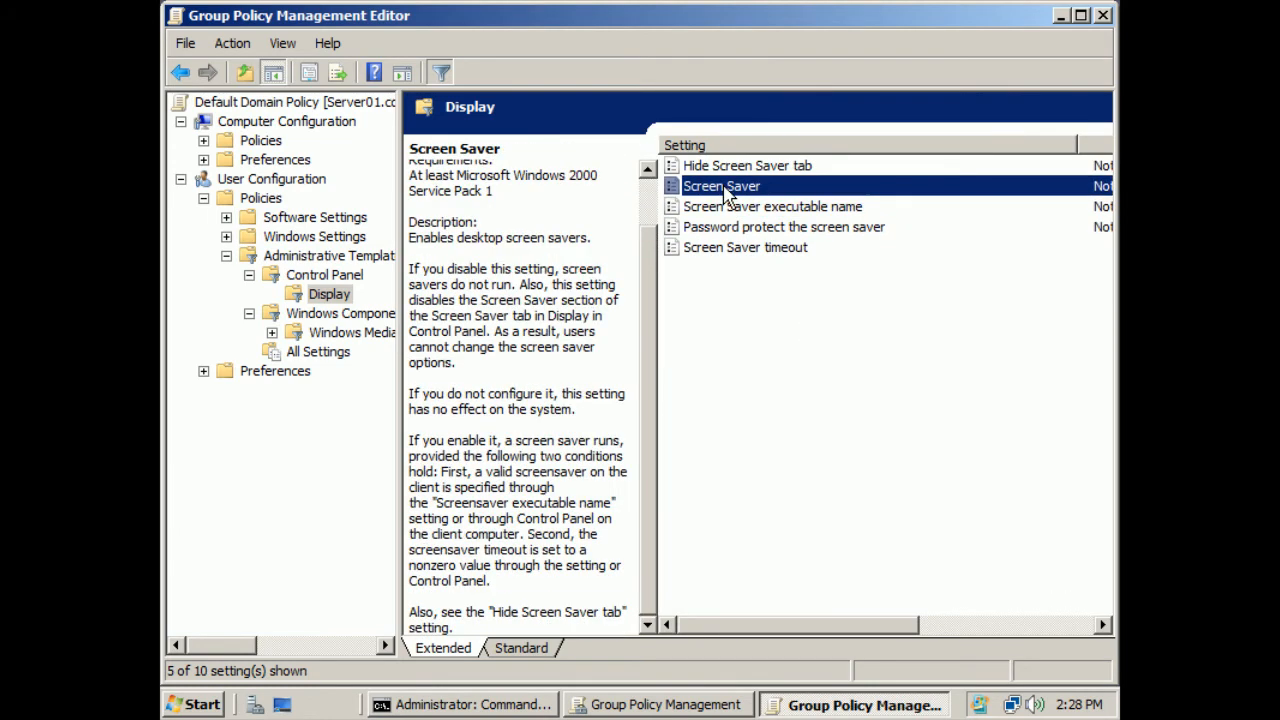
double_click(726, 192)
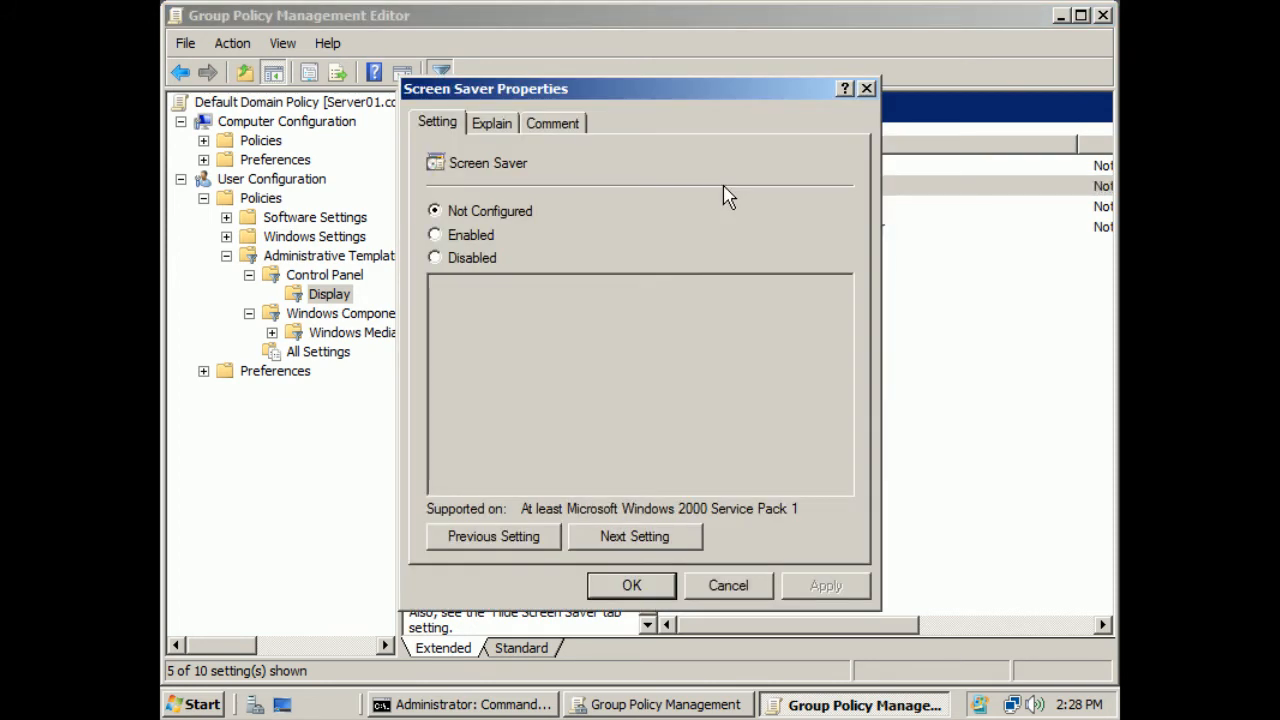
left_click(866, 90)
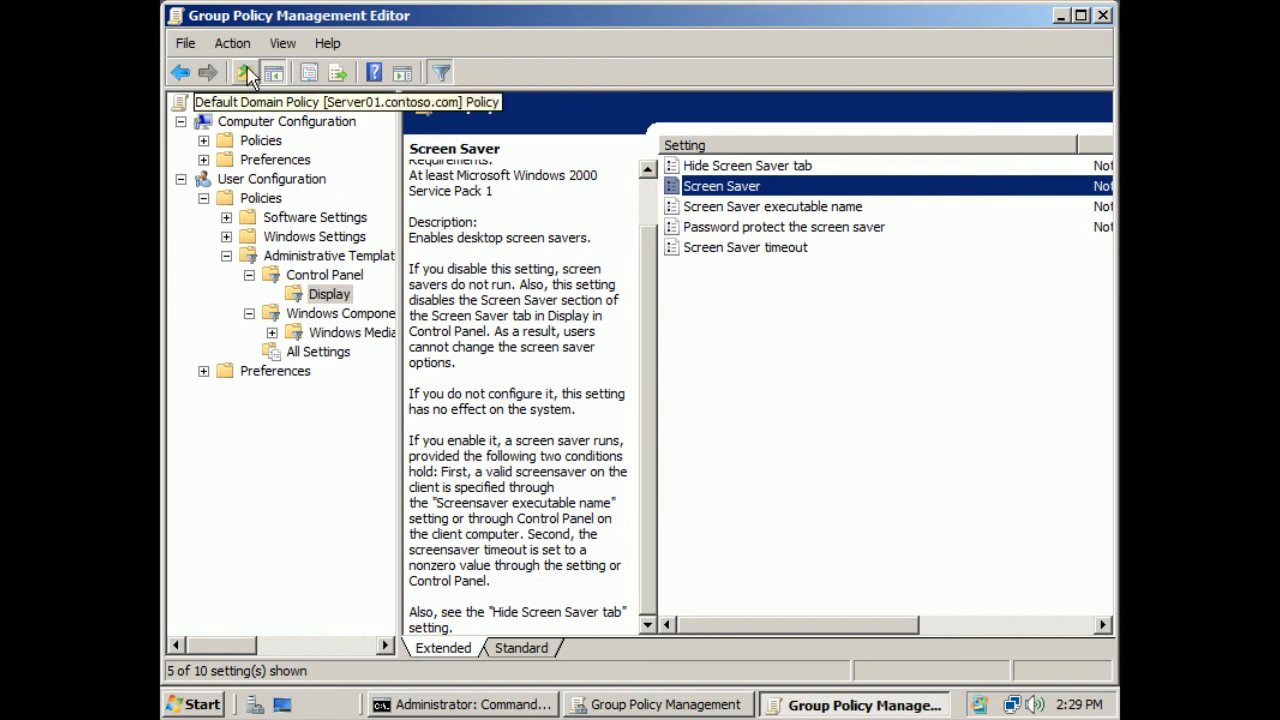
Close the policy editor and reopen the Default Domain Policy for editing from contoso.com's linked policy objects.
left_click(184, 45)
left_click(184, 45)
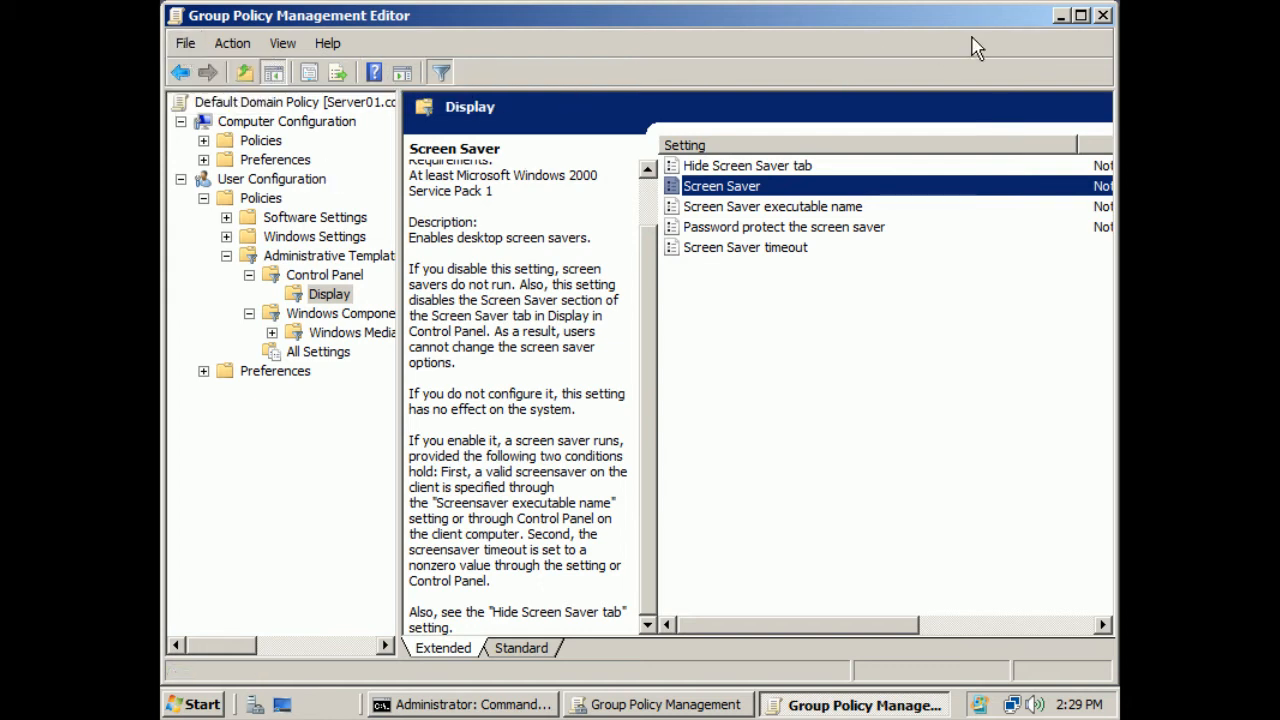
left_click(1103, 16)
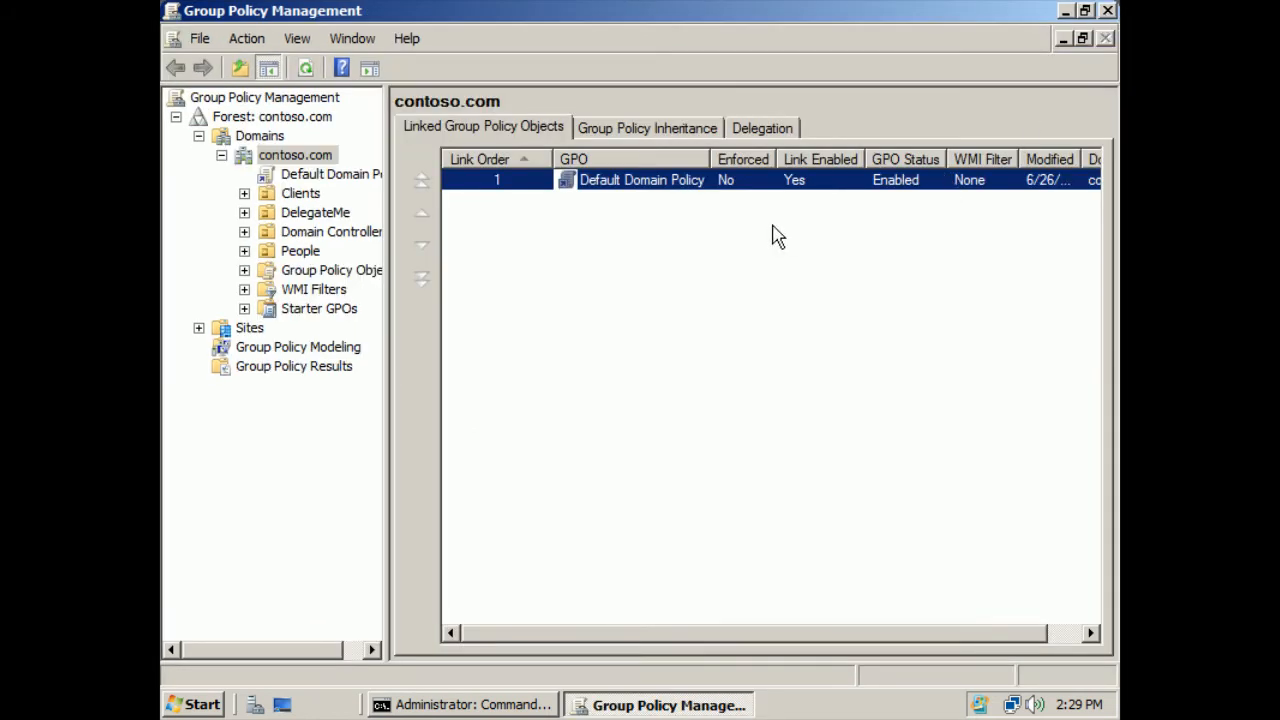
right_click(716, 187)
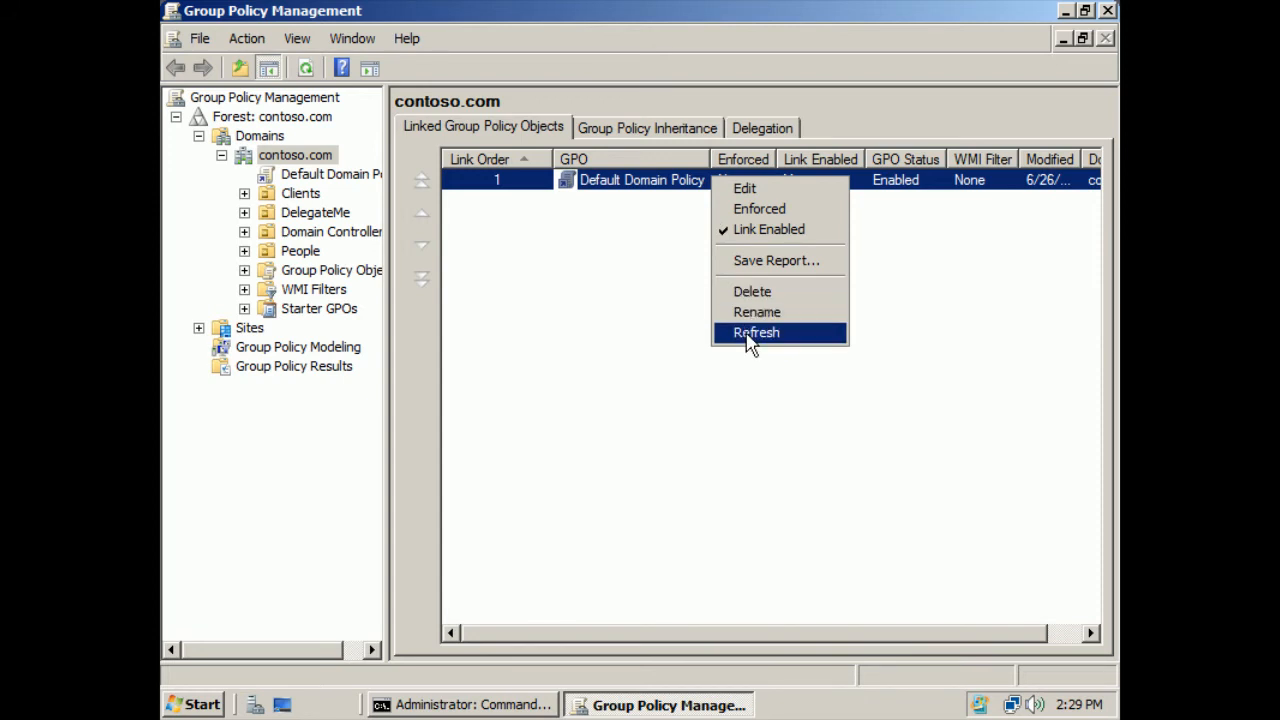
left_click(757, 197)
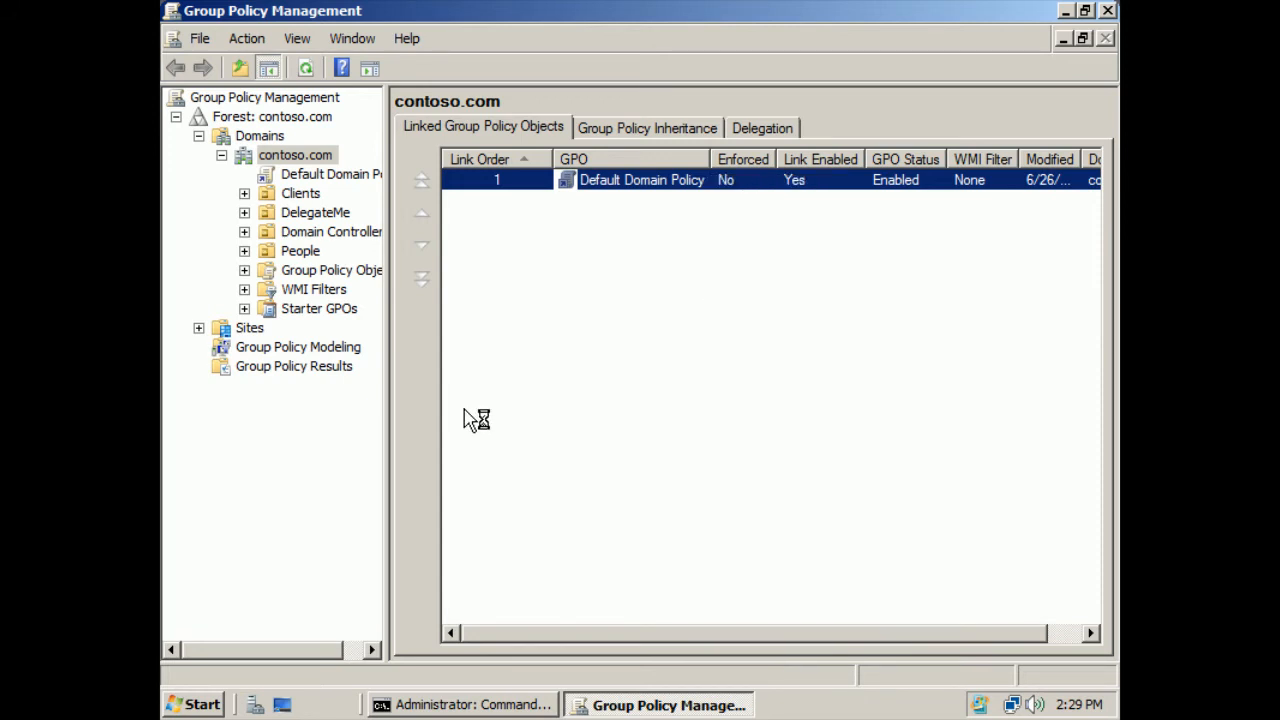
Review the screen saver policies in Display under the user policies' Control Panel templates, and close the policy editor and Group Policy Management.
left_click(204, 198)
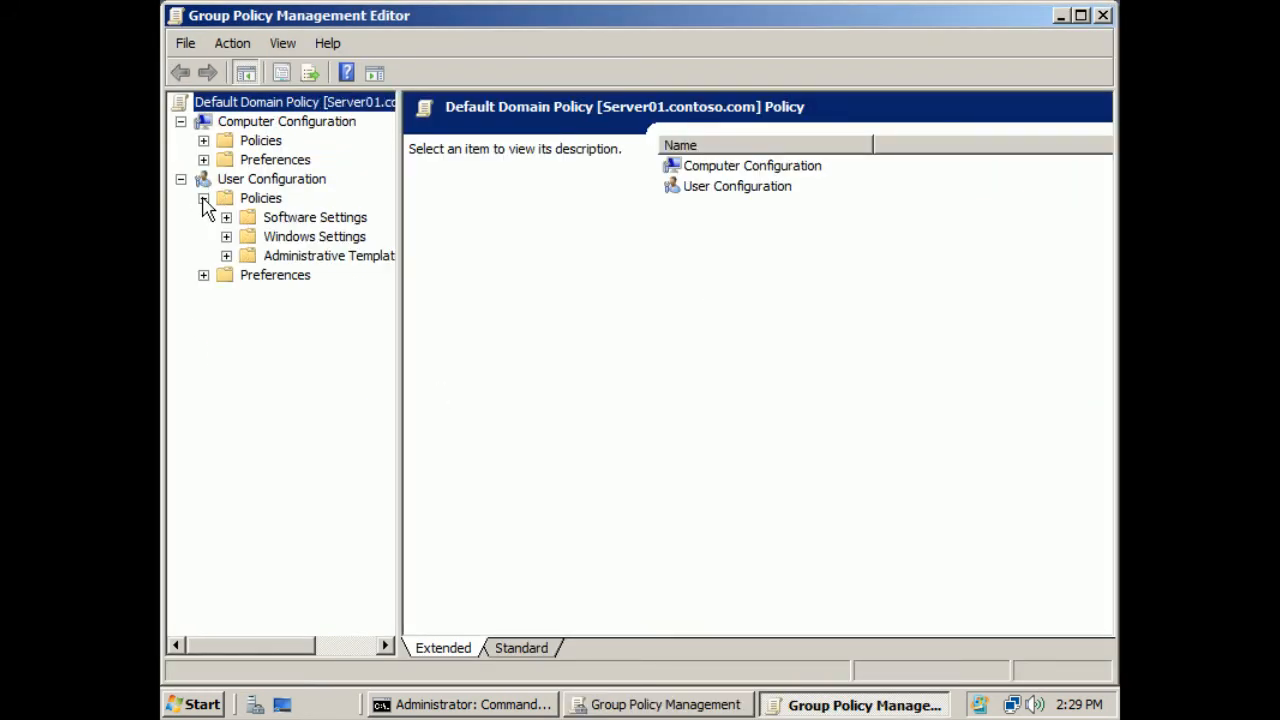
left_click(227, 218)
left_click(227, 218)
left_click(227, 256)
left_click(250, 276)
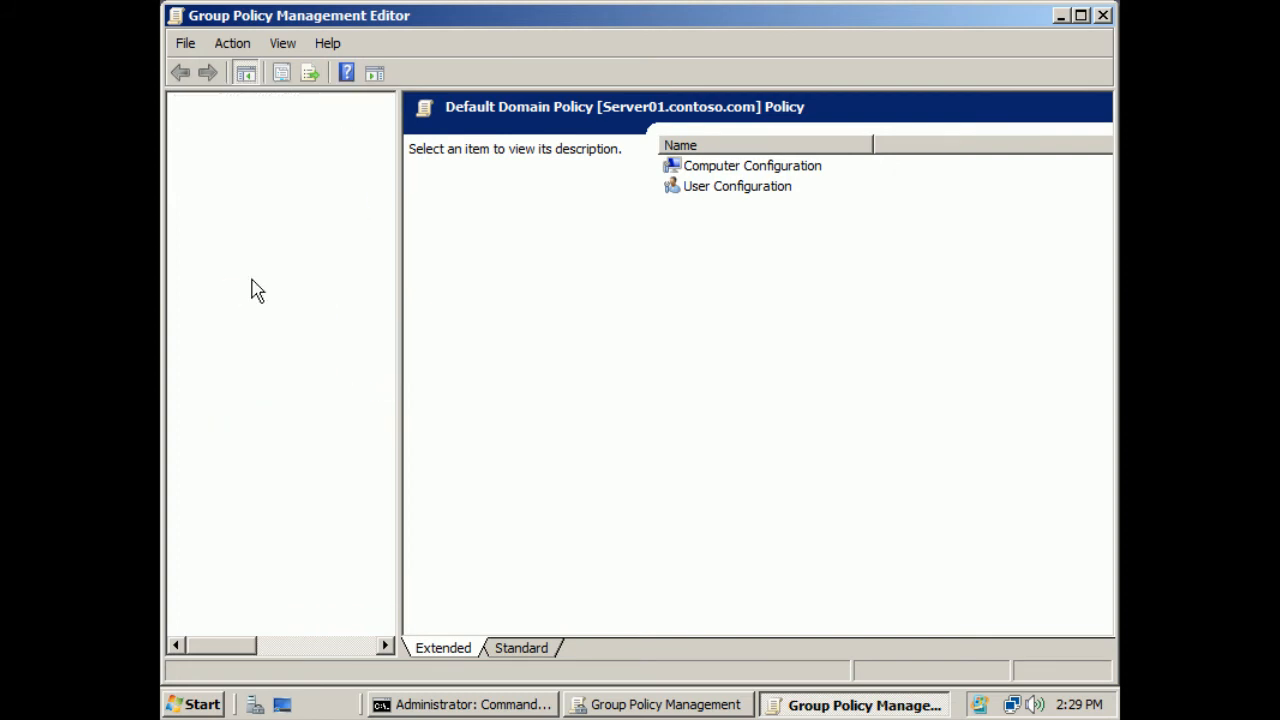
left_click(327, 315)
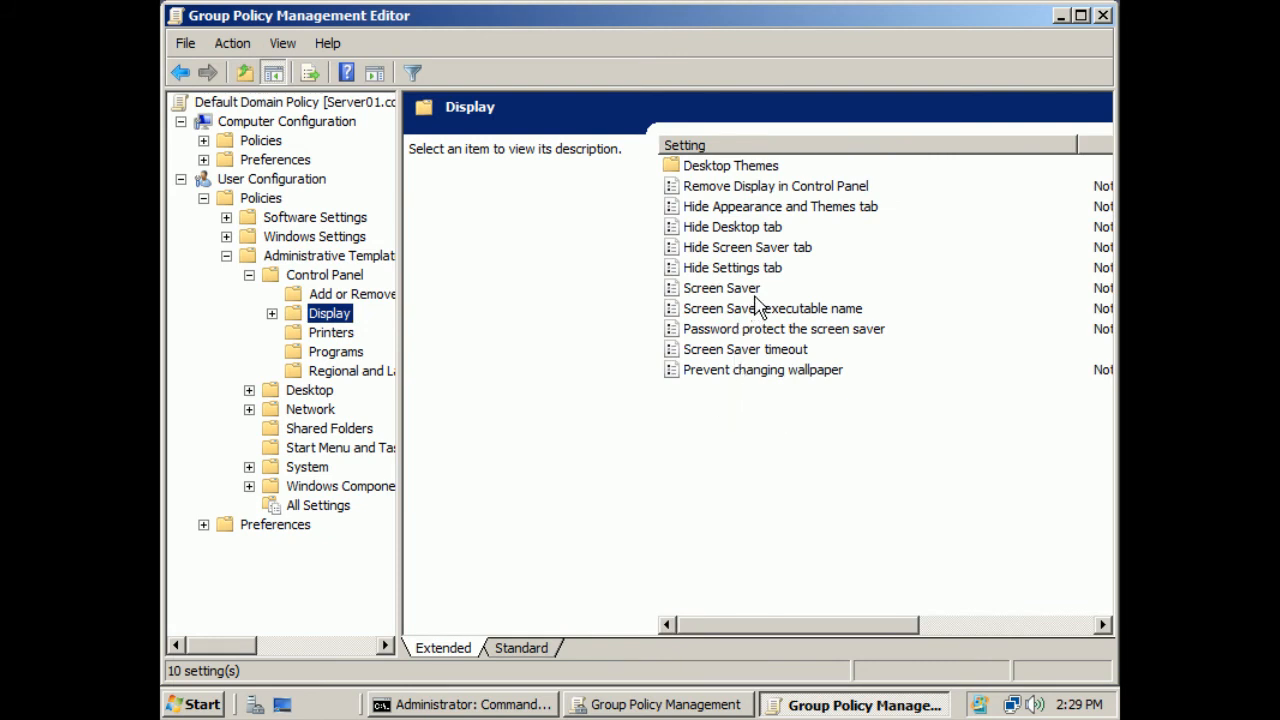
mouse_move(872, 625)
left_mouse_down()
mouse_move(976, 632)
mouse_move(866, 630)
left_mouse_up()
left_click(1103, 15)
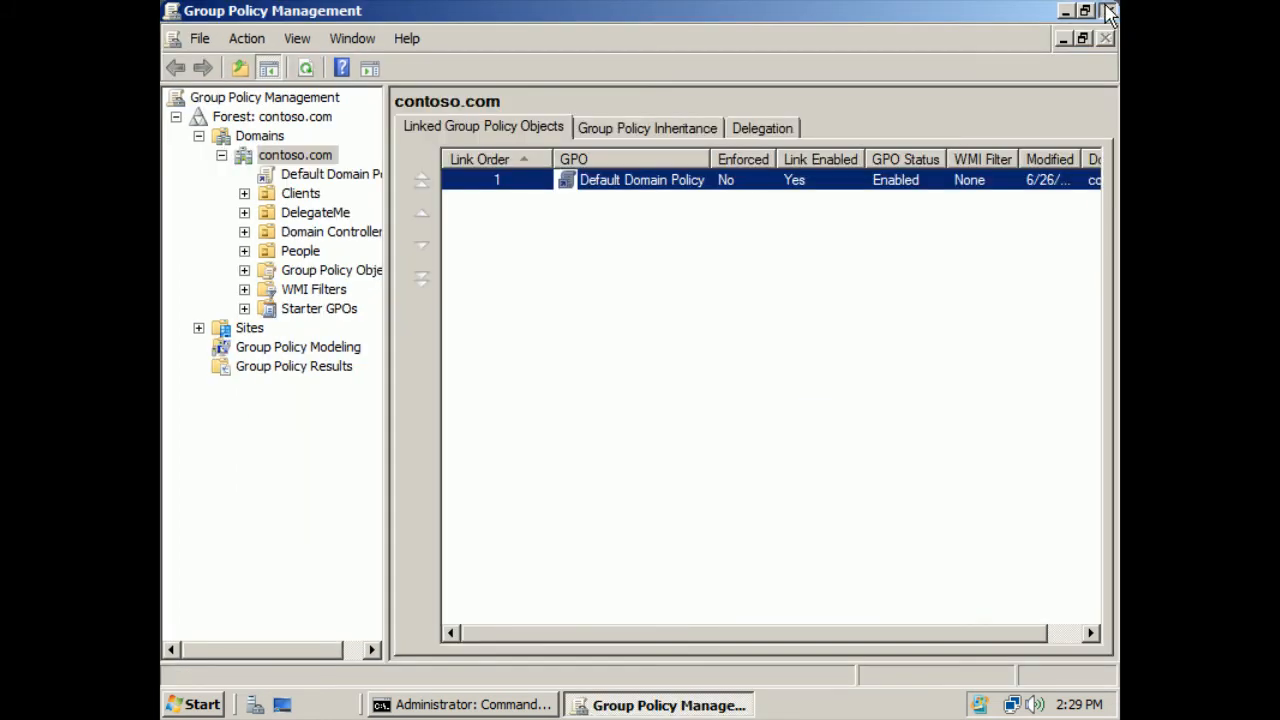
left_click(1109, 12)
Open the desktop's Screen Saver settings from Personalization, set the wait time to 522 minutes, accept it and minimize Personalization.
right_click(428, 172)
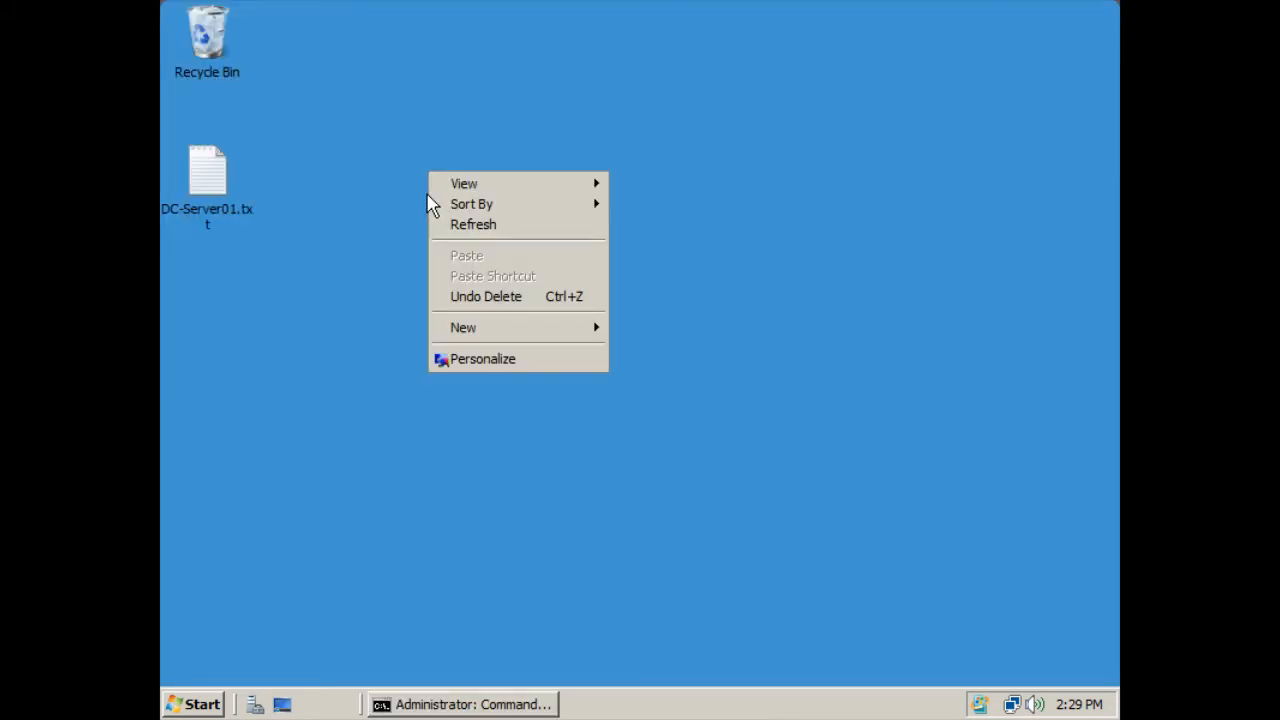
left_click(480, 362)
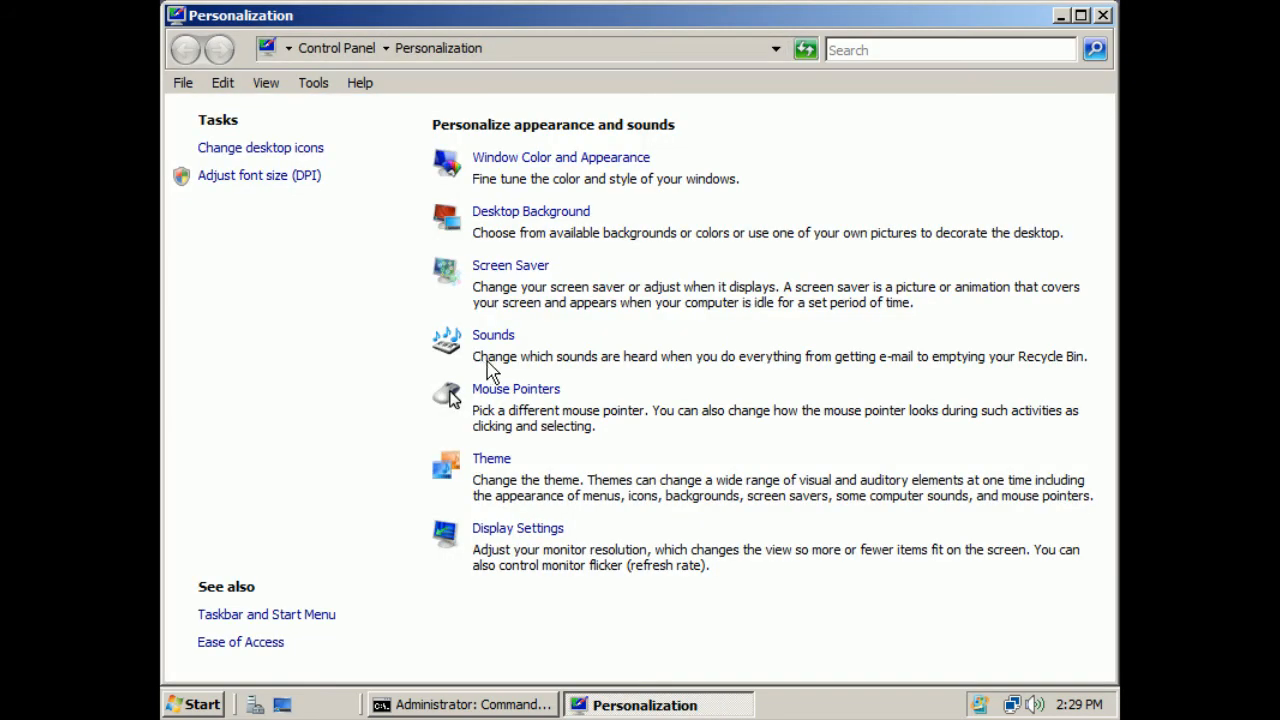
left_click(512, 267)
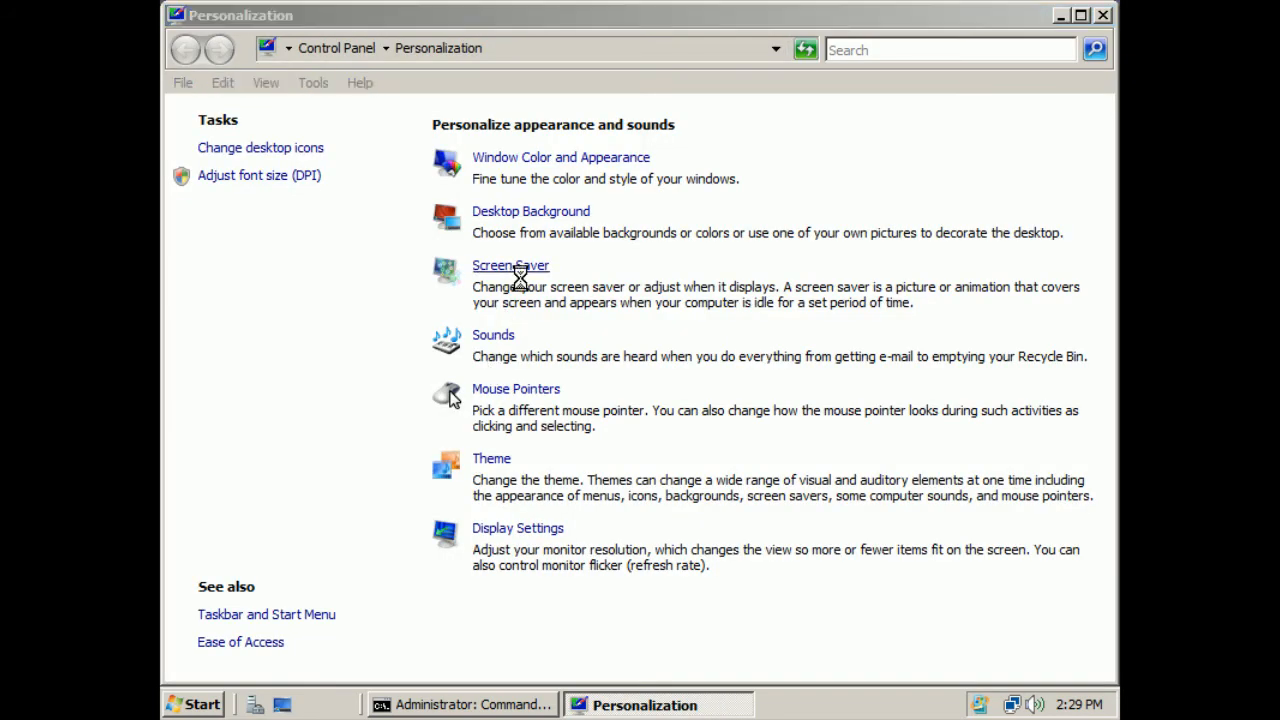
left_click_drag(356, 474, 370, 474)
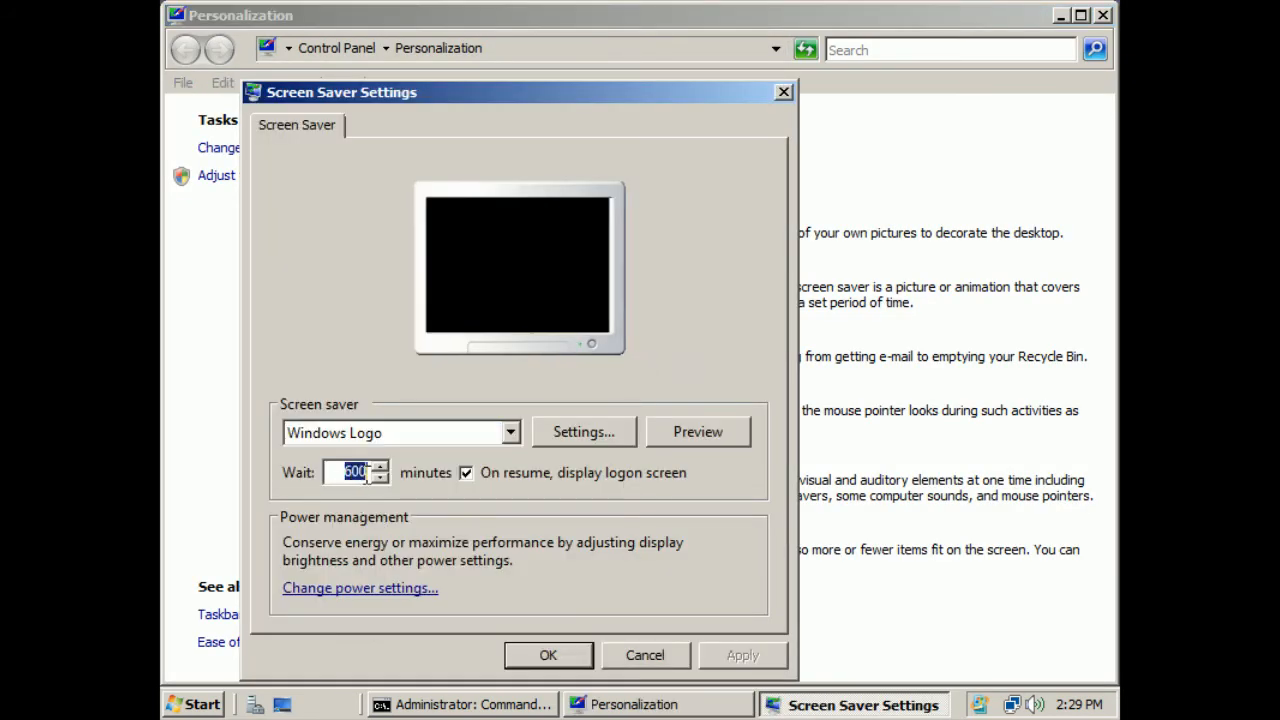
type("522")
left_click(579, 662)
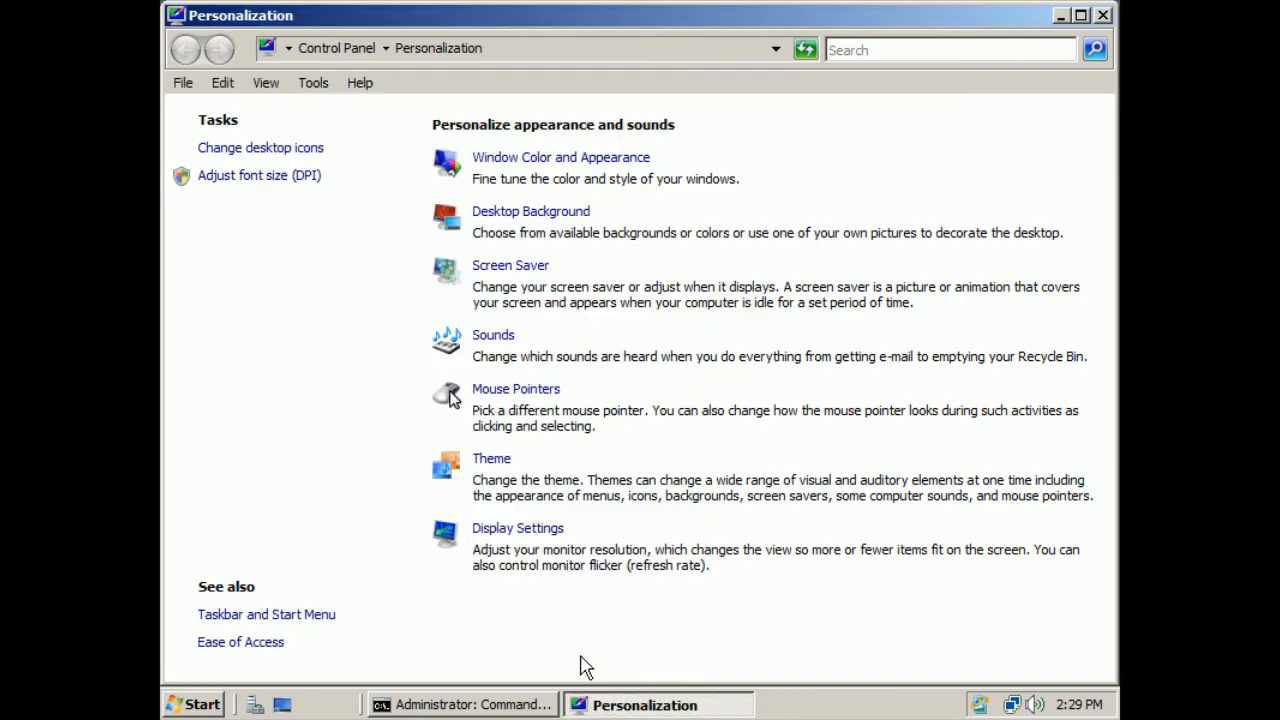
left_click(1062, 17)
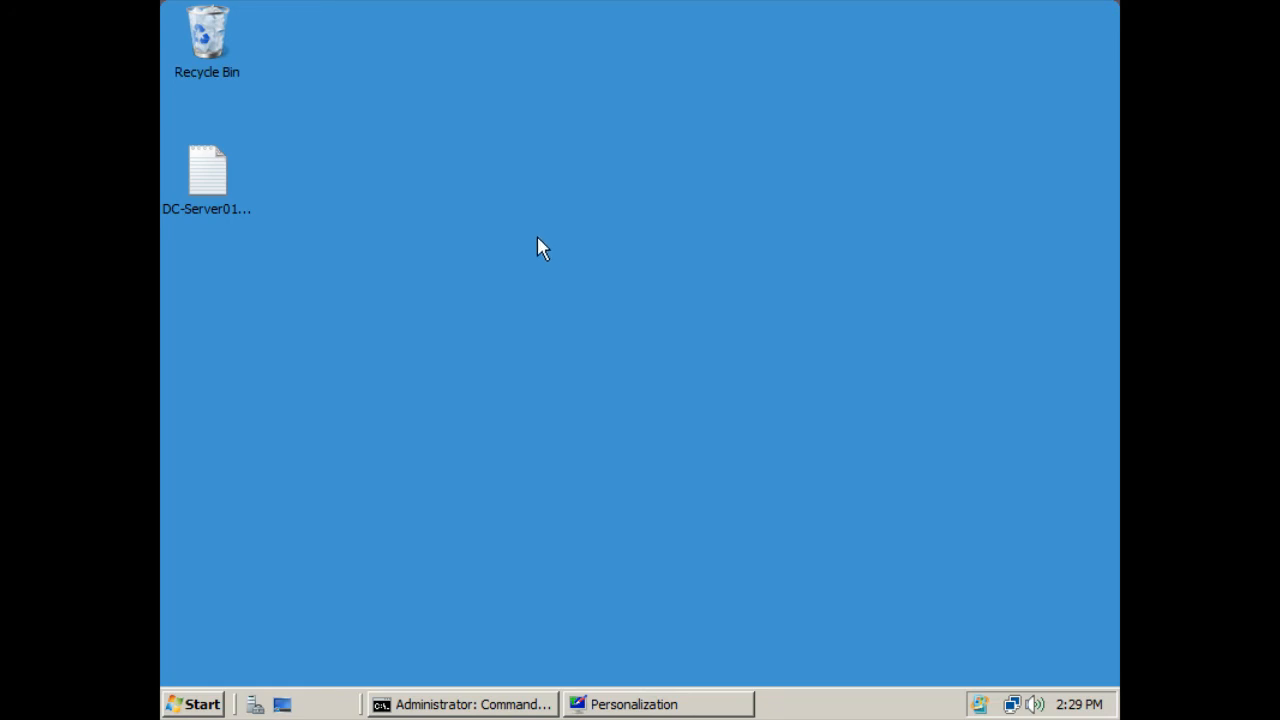
Switch to the Command Prompt and clear its screen with cls.
left_click(496, 708)
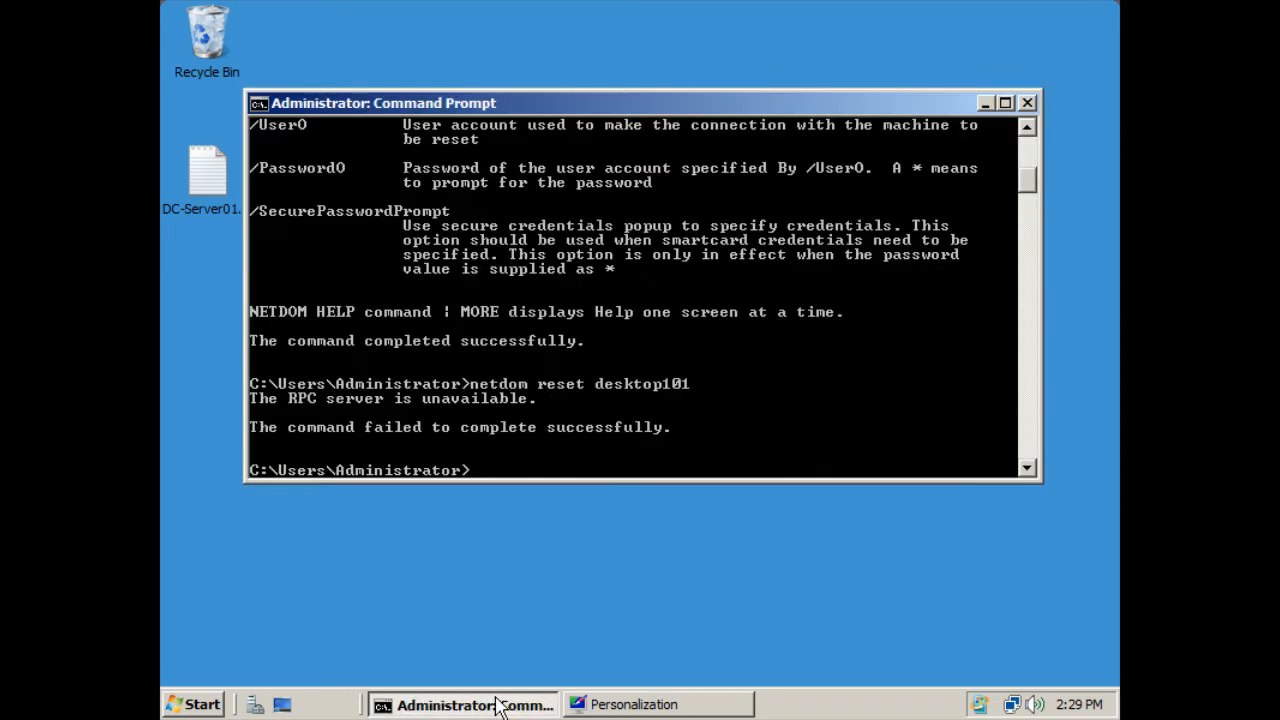
type("cld")
key("Return")
type("cls")
key("Return")
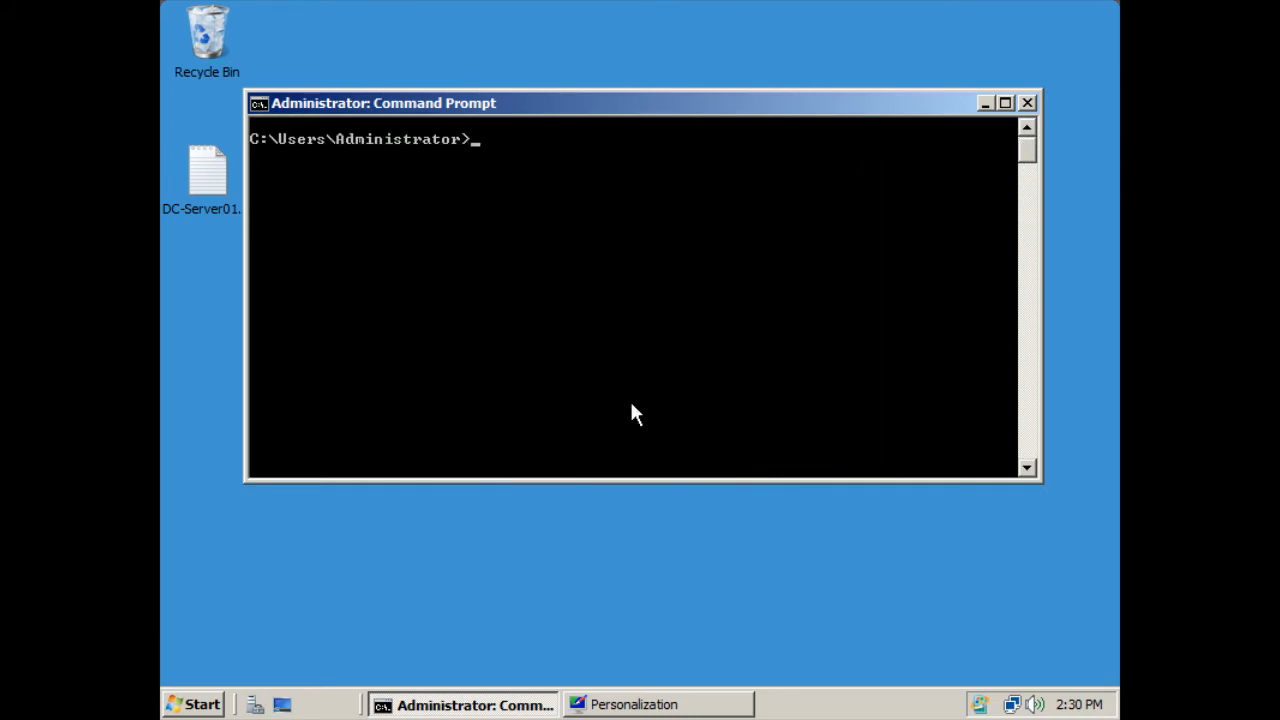
Try to force a Group Policy update by running "gpudate.exe /force /boot /logoff".
type("gpudate.exe /force")
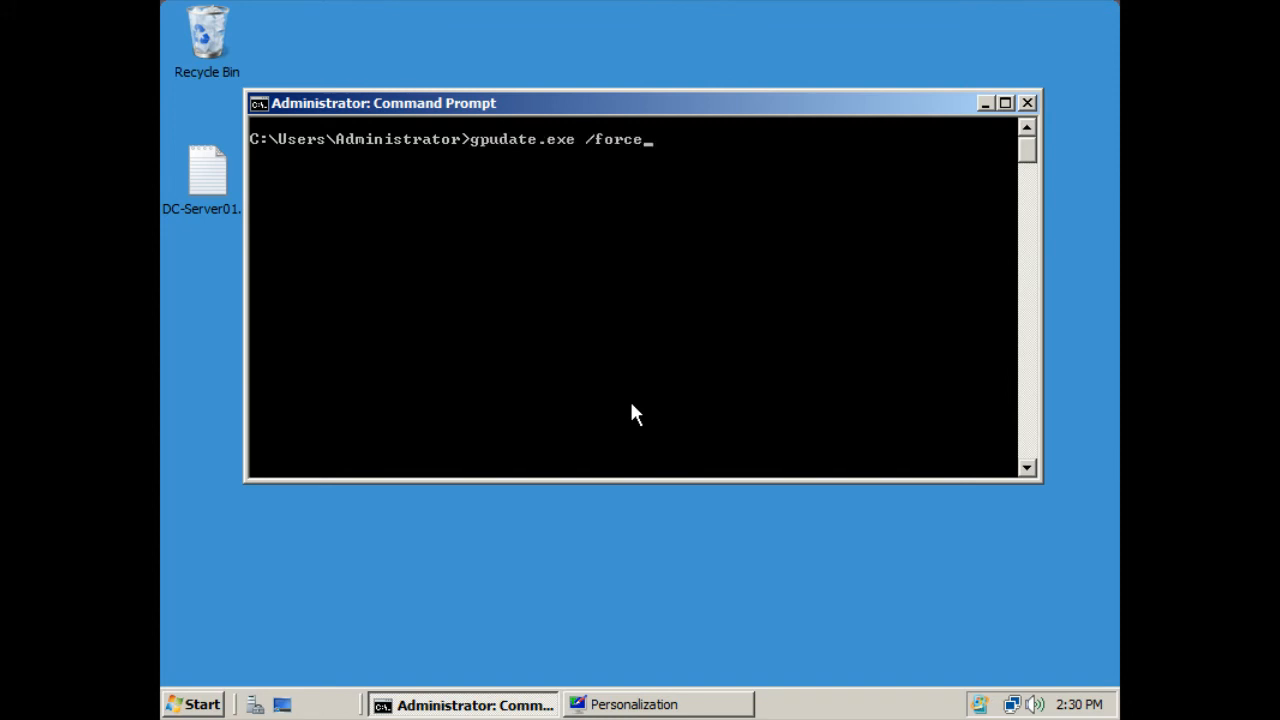
type(" /boot/ /logg")
key("BackSpace")
type("off")
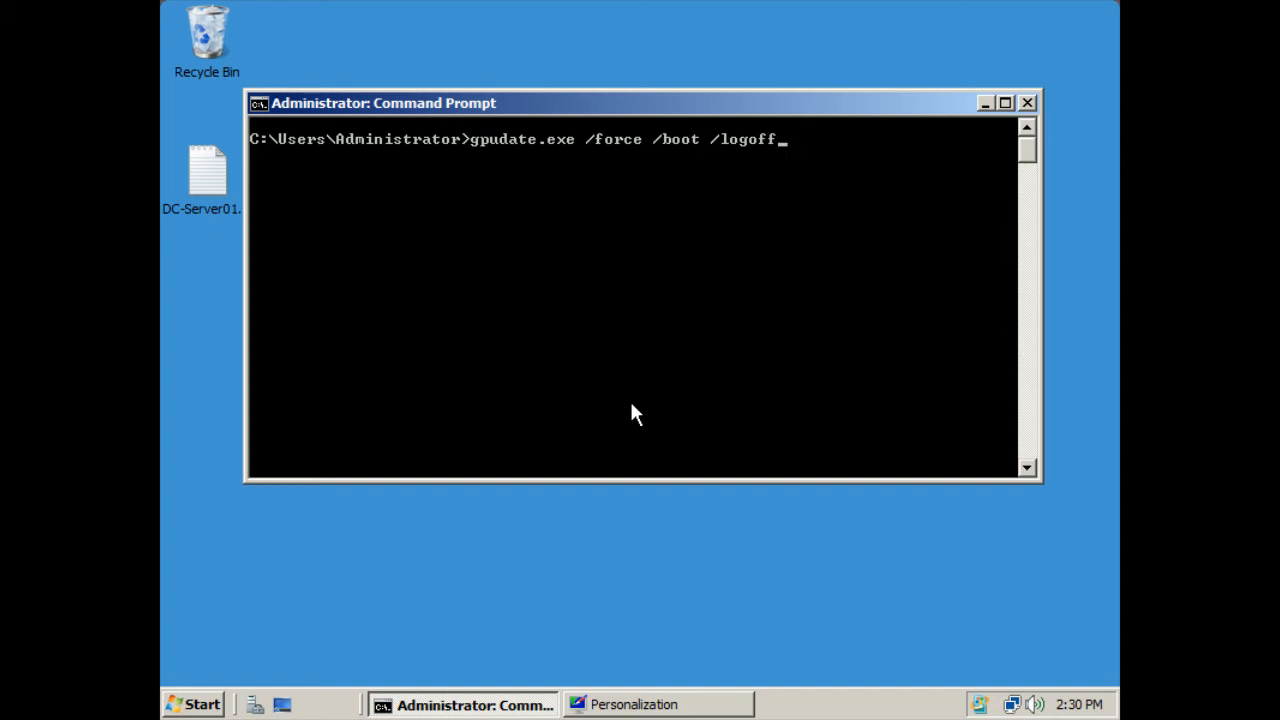
key("Return")
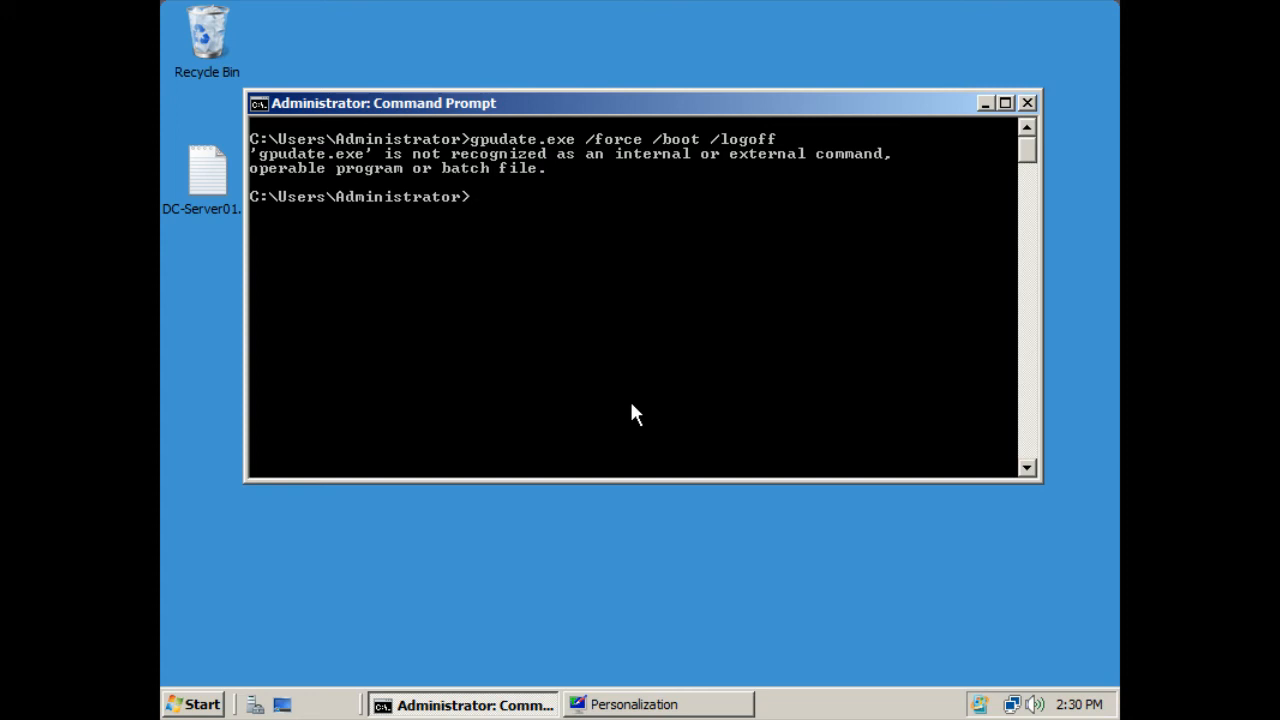
Recall the last command, correct its program name and run it as "gpupdate.exe /force /boot /logoff".
key("Up")
key("Left")
key("Left")
key("Left")
key("Left")
key("Left")
key("Left")
key("Left")
key("Left")
key("Left")
key("Left")
key("Left")
key("Left")
key("Left")
key("Left")
key("Left")
key("Left")
key("Left")
key("Left")
key("Left")
key("Left")
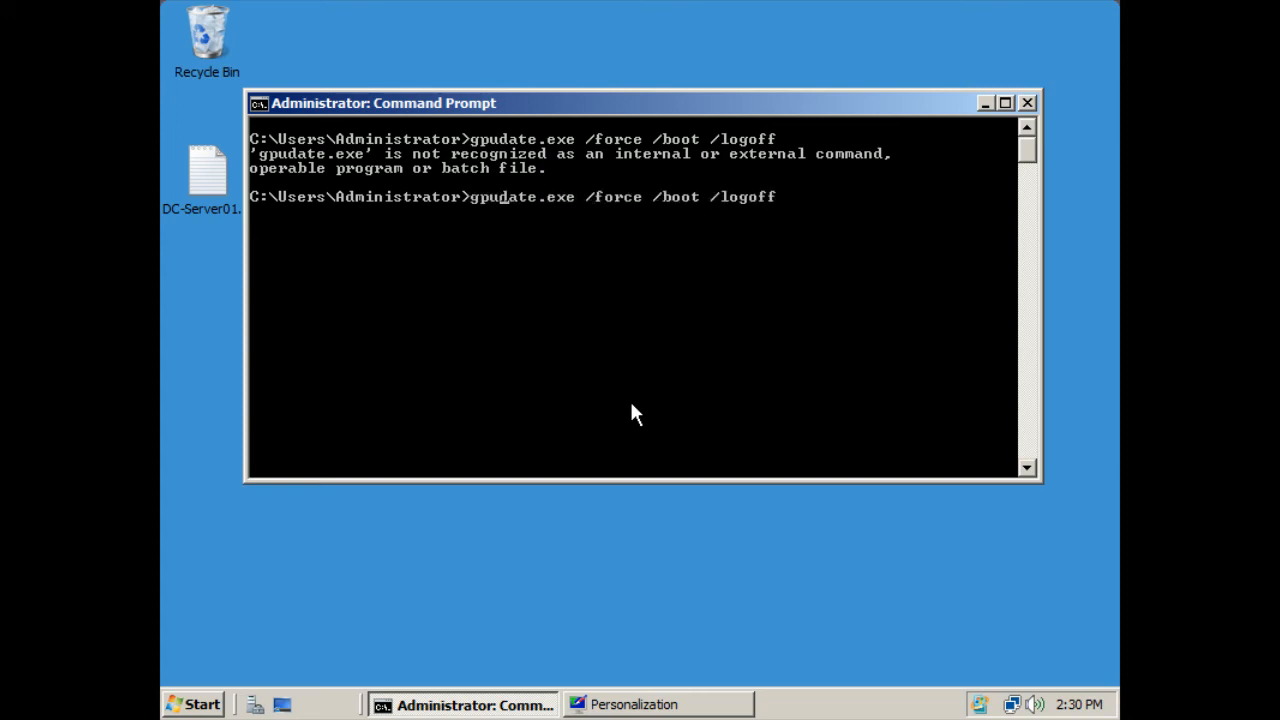
type("p")
key("Return")
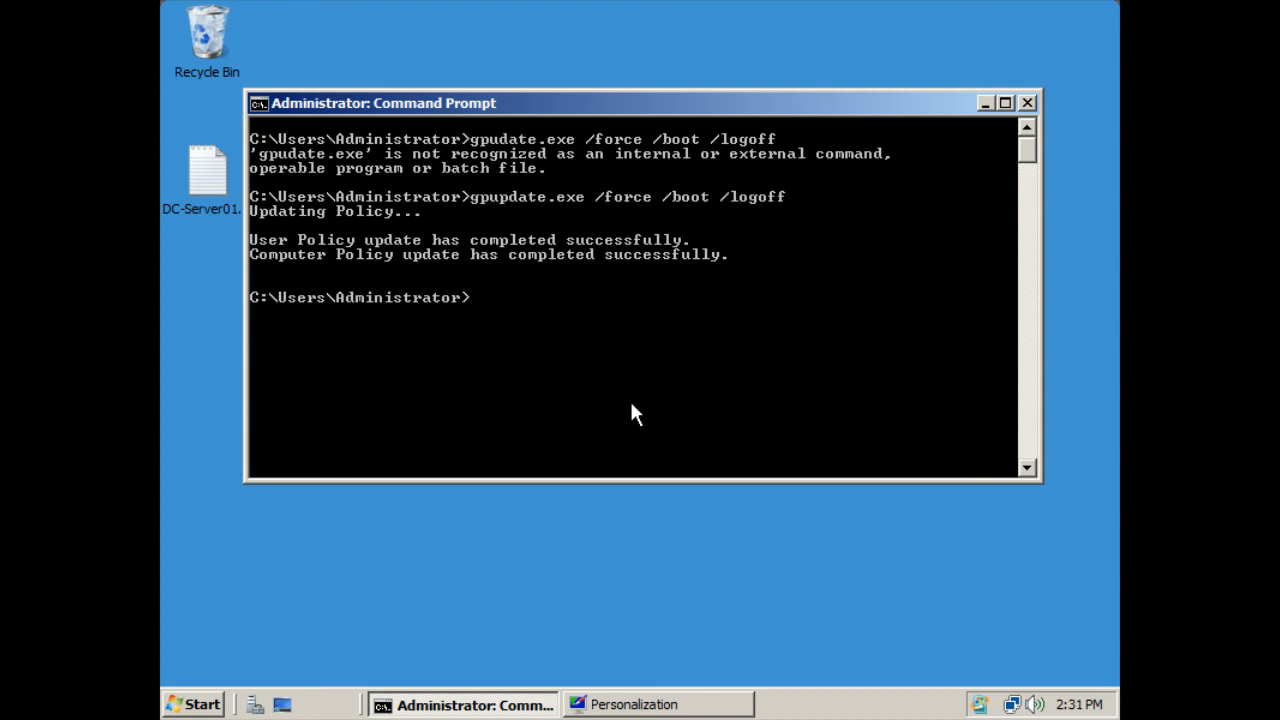
Check the wait time in the Screen Saver settings from Personalization, and close the settings and the Personalization window.
left_click(701, 713)
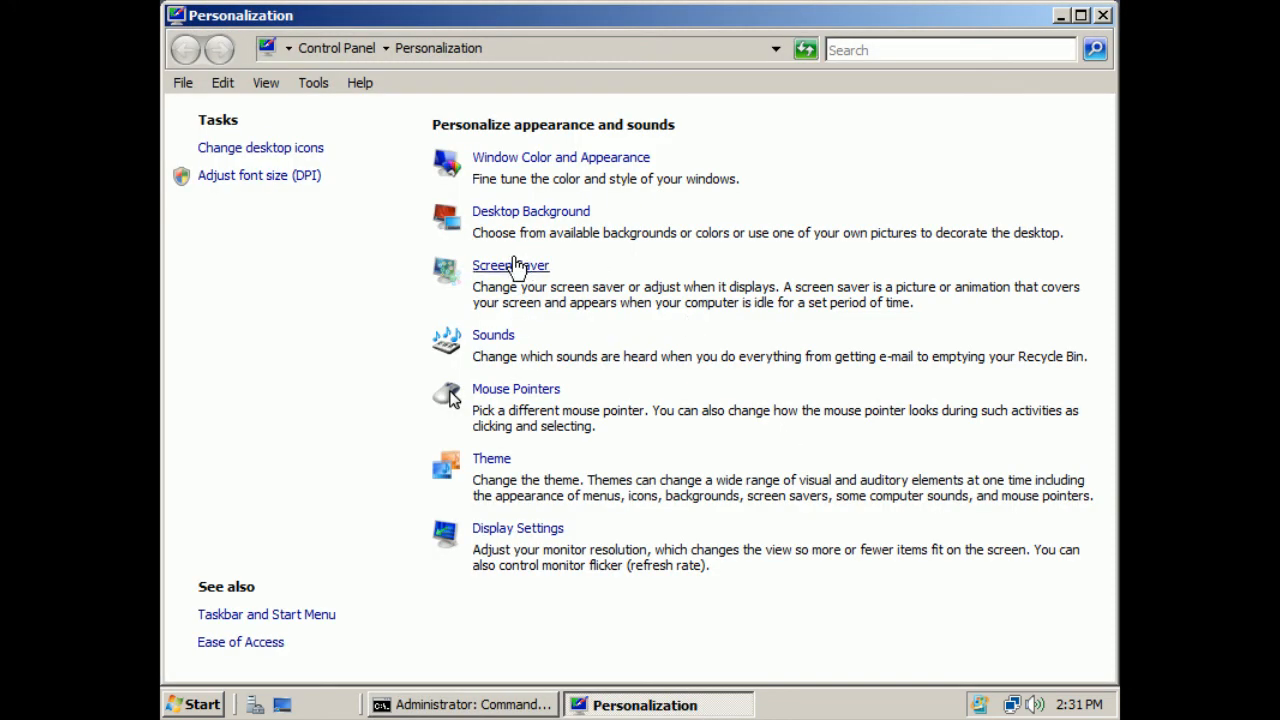
left_click(513, 265)
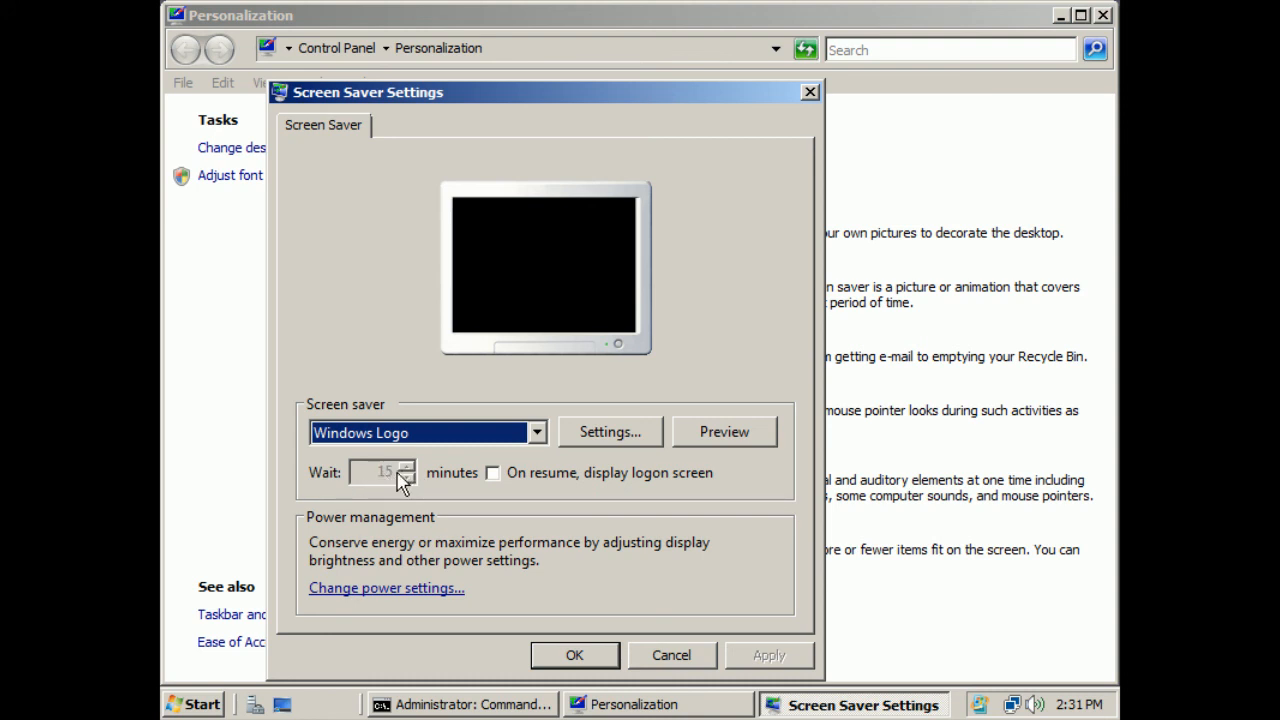
left_click(588, 657)
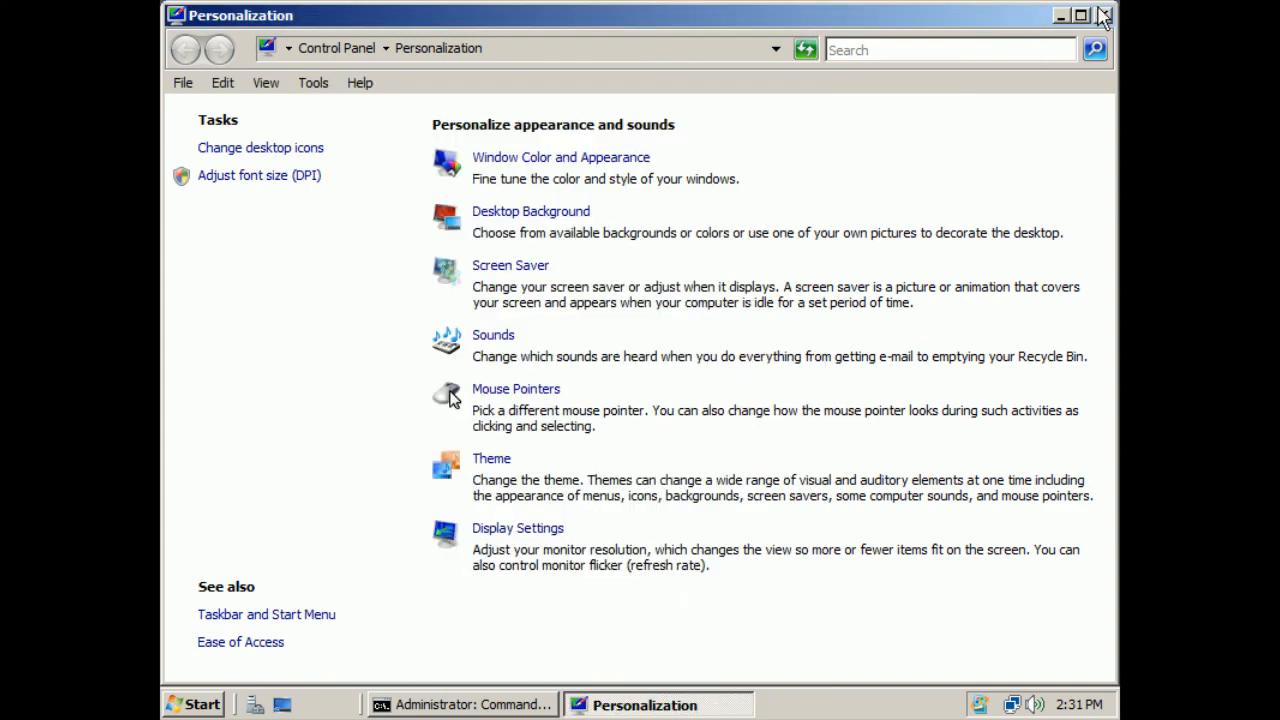
left_click(1104, 16)
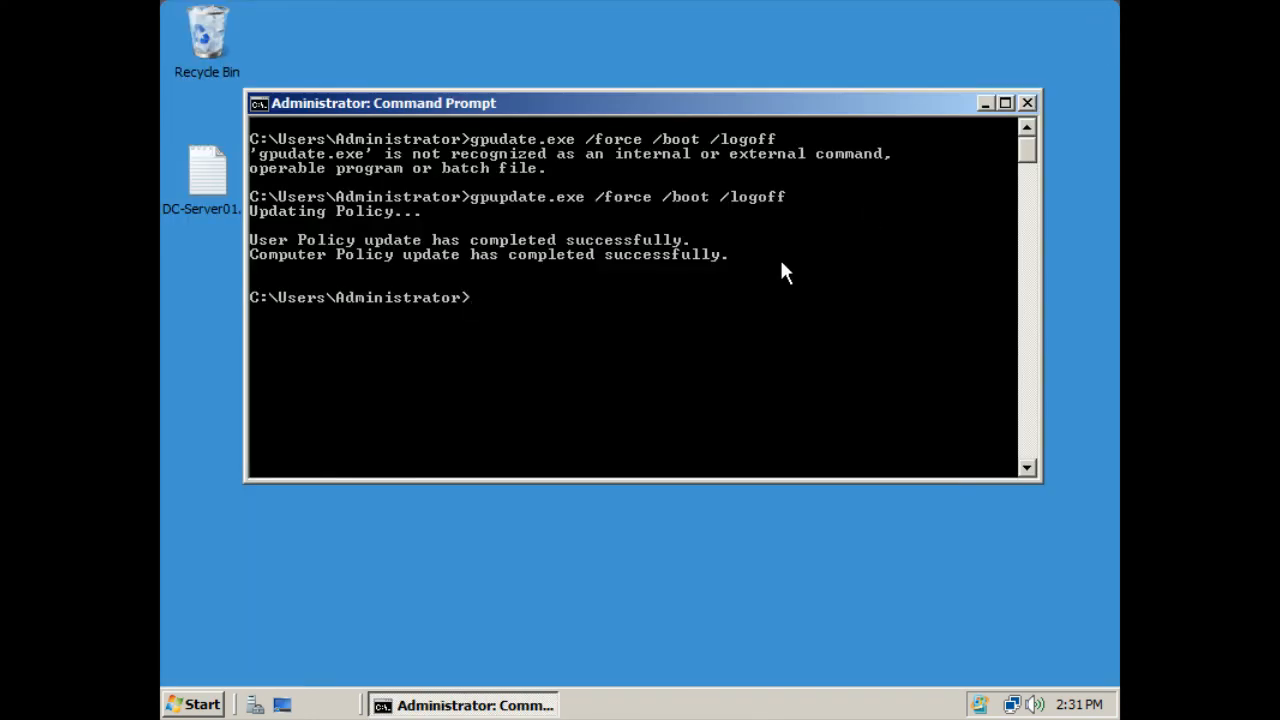